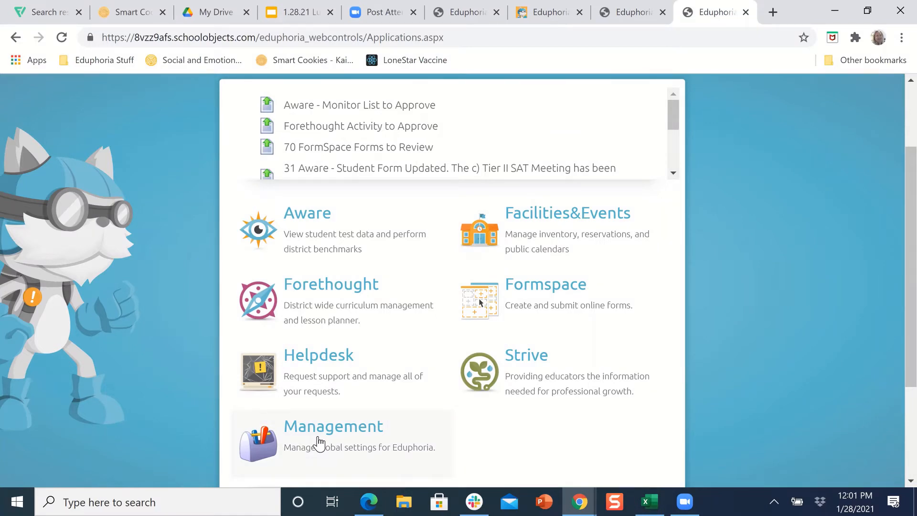
- Open the electronic signature settings for the district in the Management application and save the district information
{"action": "left_click", "coordinate": [320, 443]}
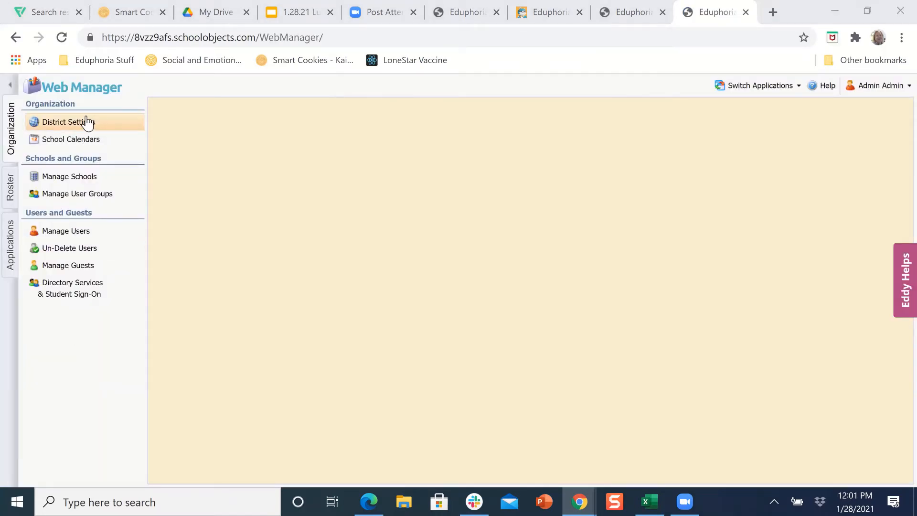
{"action": "left_click", "coordinate": [88, 123]}
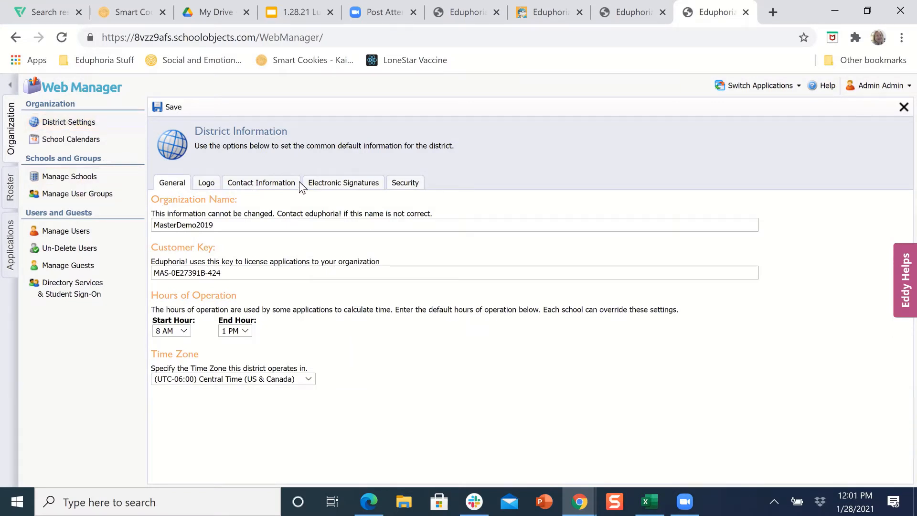
{"action": "left_click", "coordinate": [345, 184]}
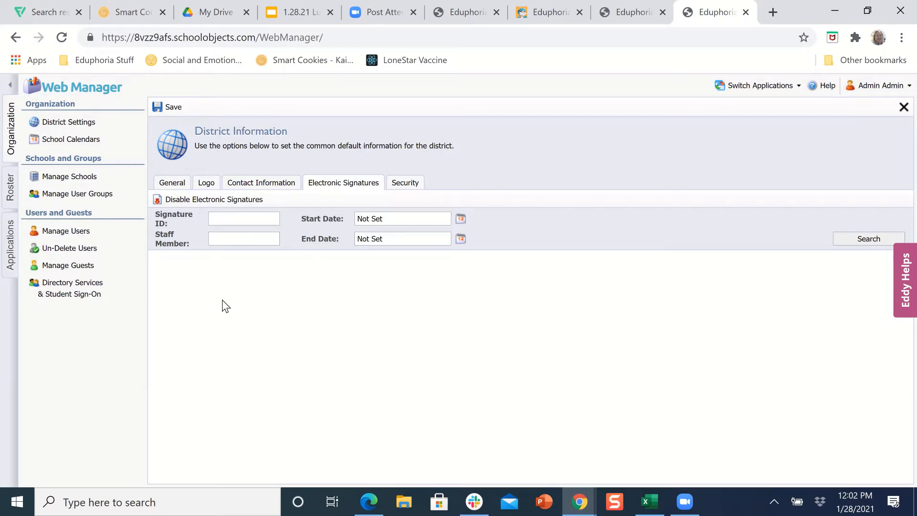
{"action": "left_click", "coordinate": [175, 108]}
- Review the slide on the 3-step process for enabling eSignatures and switch from Management to the Formspace application
{"action": "left_click", "coordinate": [779, 88]}
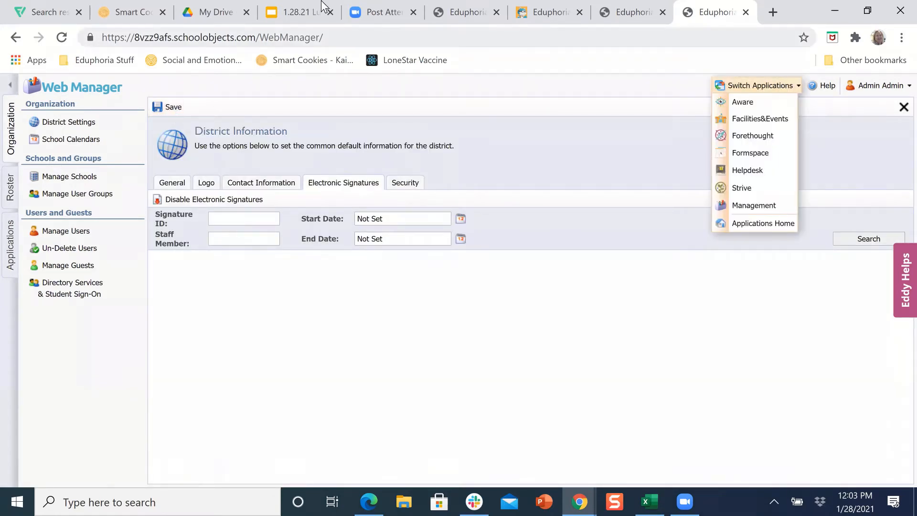
{"action": "left_click", "coordinate": [272, 13]}
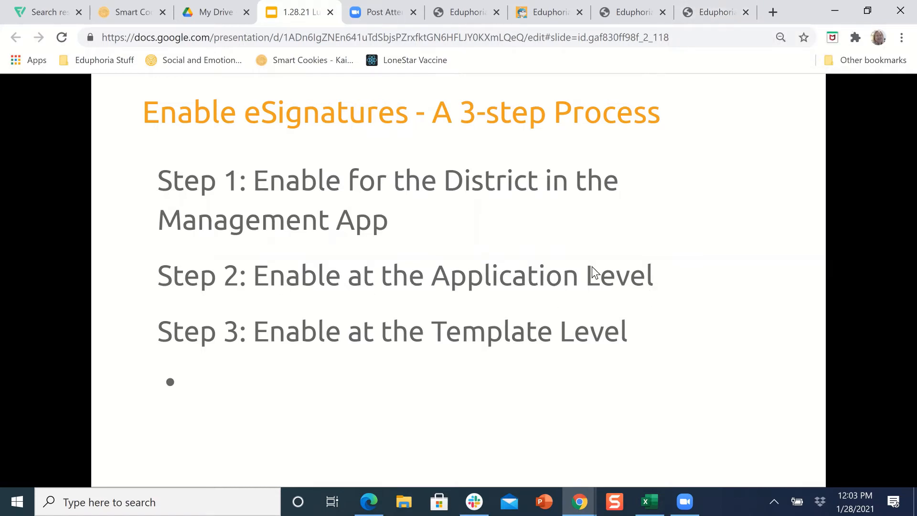
{"action": "right_click", "coordinate": [717, 13]}
{"action": "left_click", "coordinate": [717, 13]}
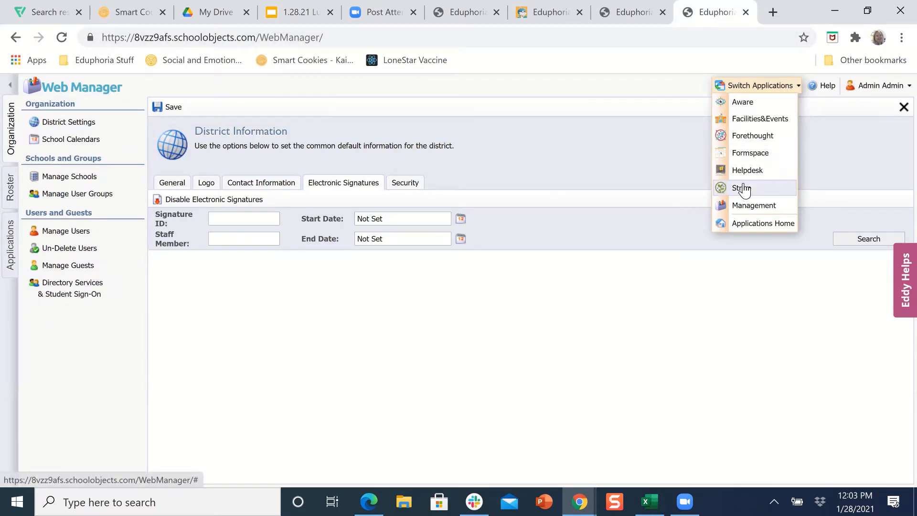
{"action": "right_click", "coordinate": [743, 153]}
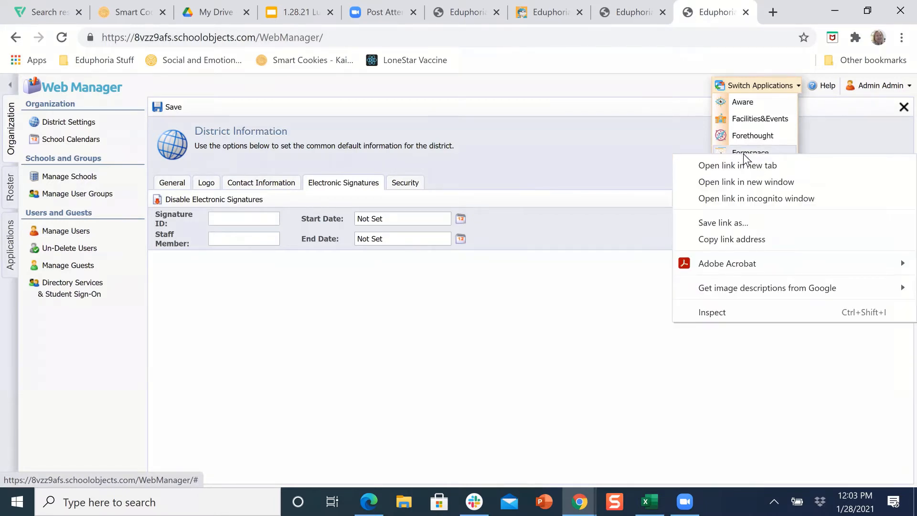
{"action": "key", "text": "Escape"}
{"action": "left_click", "coordinate": [744, 154]}
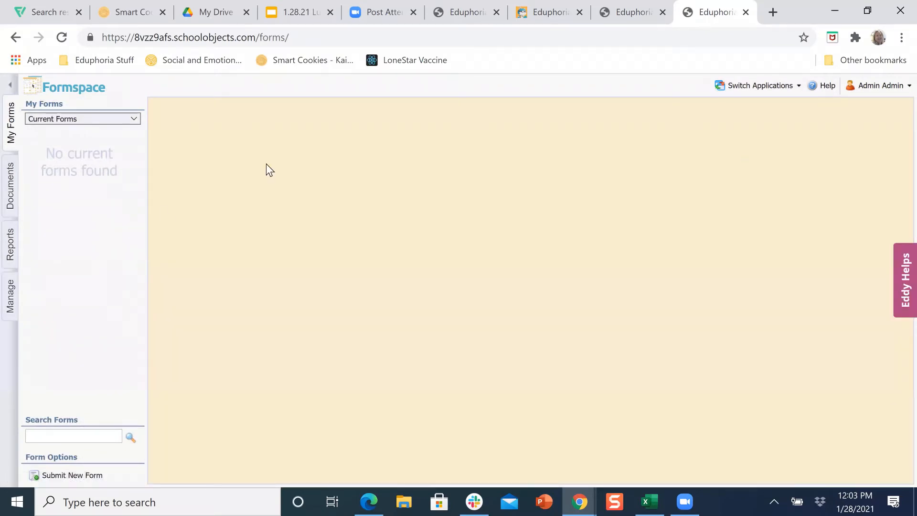
- Enable electronic signatures for Formspace in its system-wide general options and save the change
{"action": "left_click", "coordinate": [12, 302]}
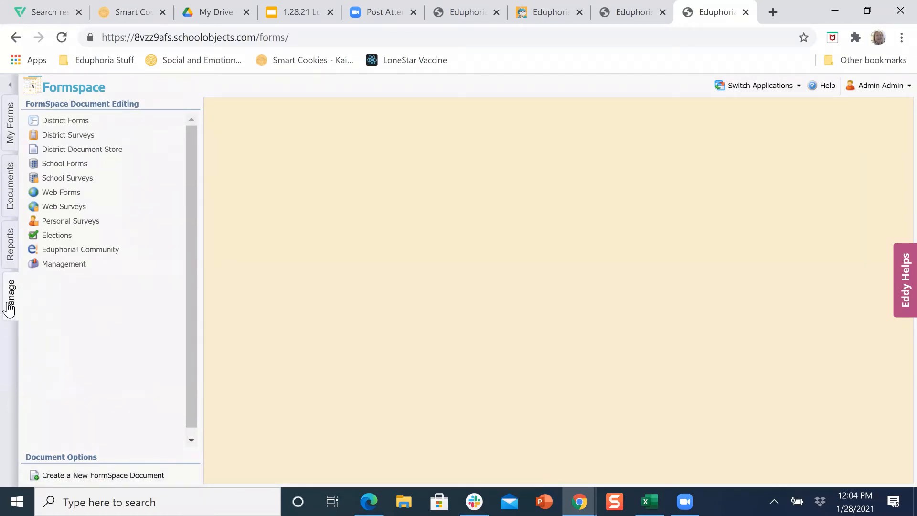
{"action": "left_click", "coordinate": [62, 268]}
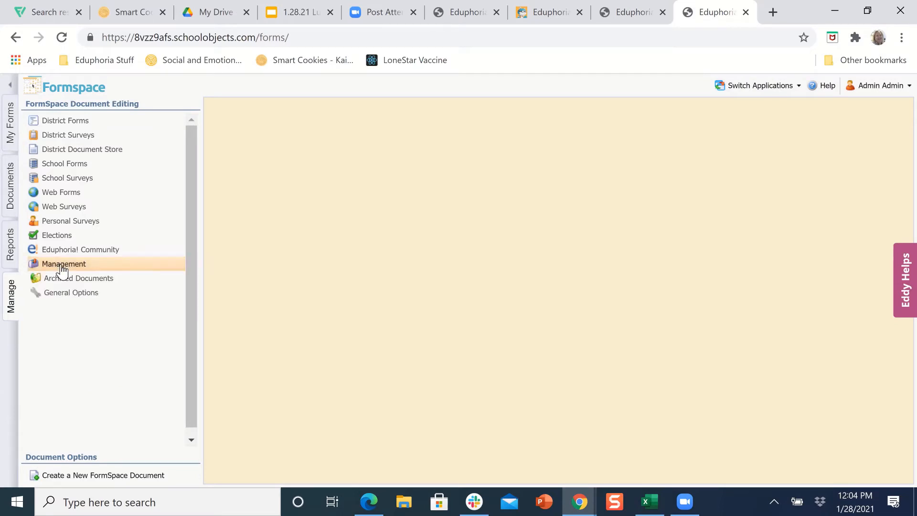
{"action": "left_click", "coordinate": [63, 297]}
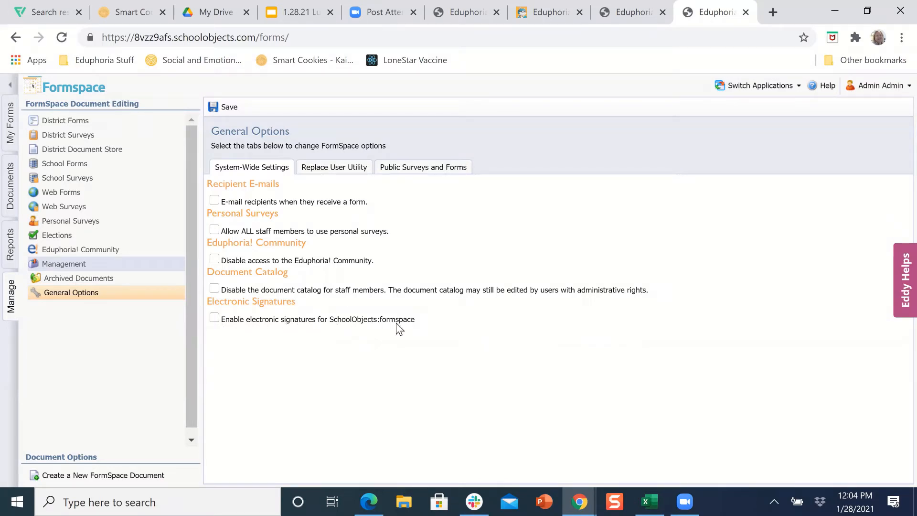
{"action": "left_click", "coordinate": [215, 320]}
{"action": "left_click", "coordinate": [225, 108]}
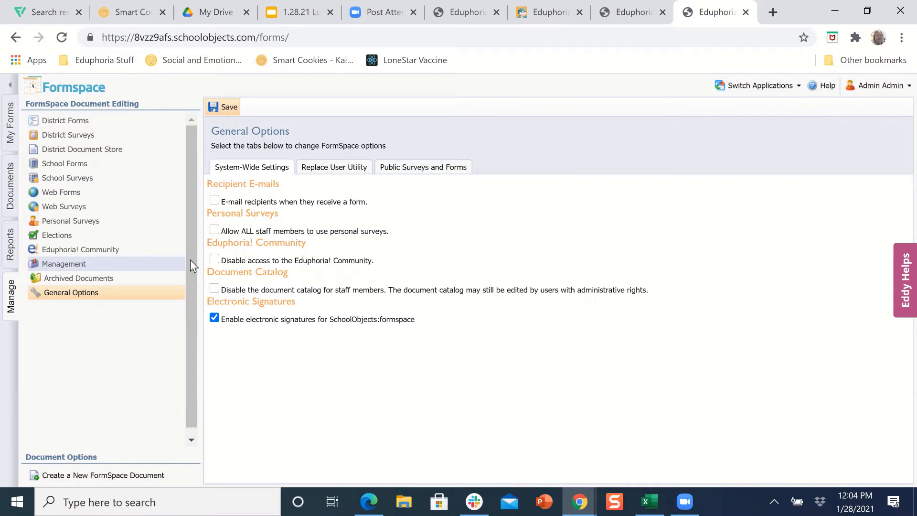
- Open the Morning Announcements Submission form for editing from the General Forms category of the district forms
{"action": "right_click", "coordinate": [65, 124]}
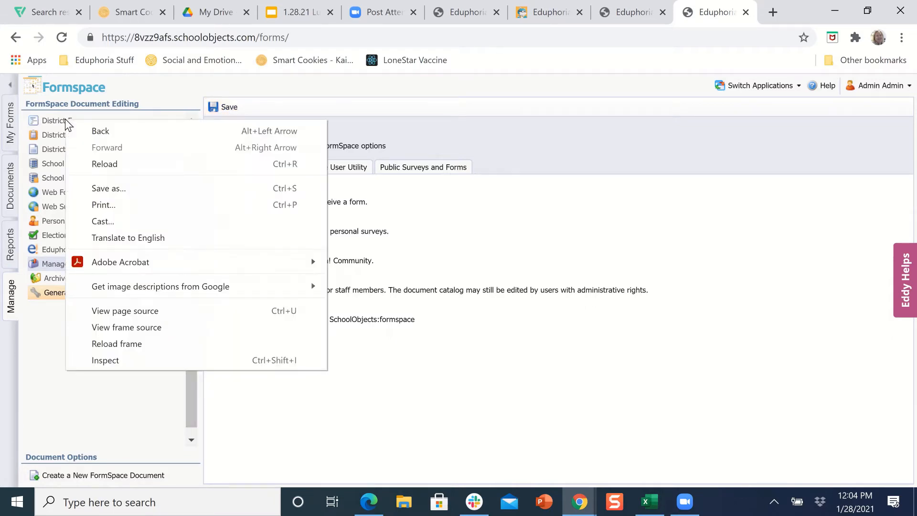
{"action": "key", "text": "Escape"}
{"action": "left_click", "coordinate": [63, 125]}
{"action": "left_click", "coordinate": [54, 137]}
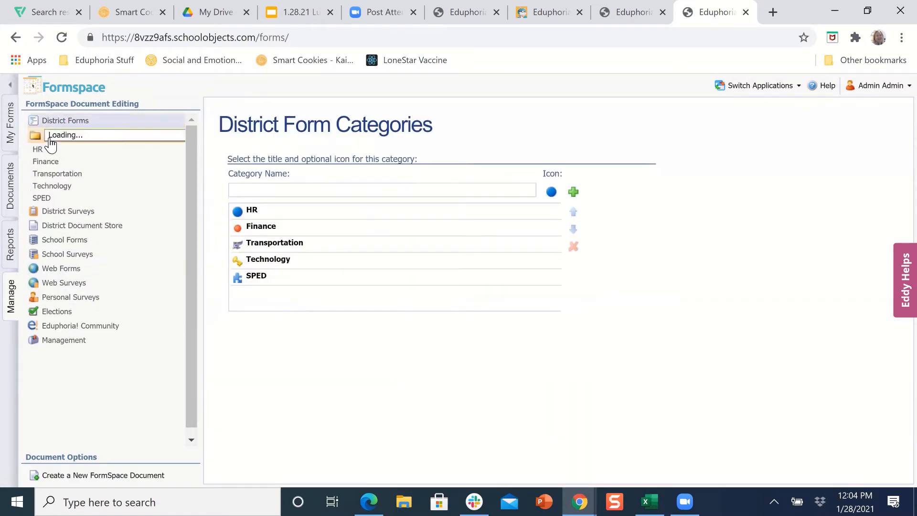
{"action": "left_click", "coordinate": [50, 165]}
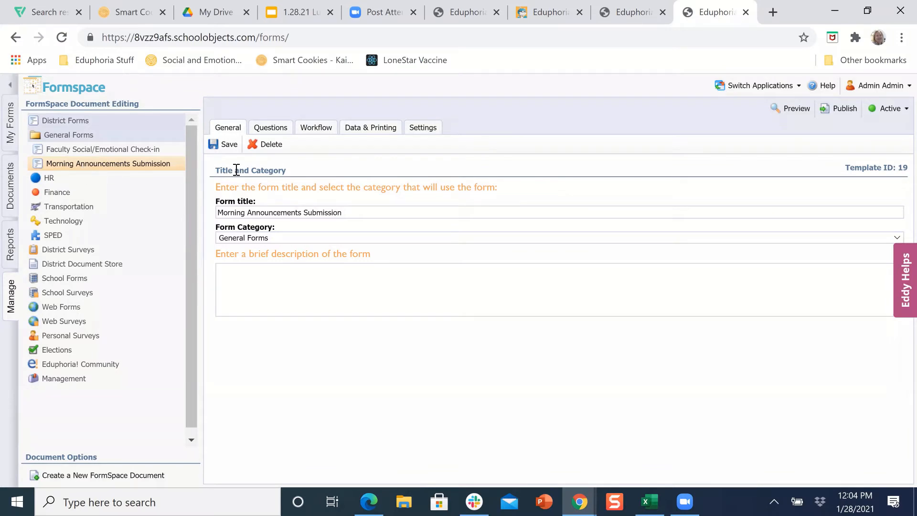
- Enable electronic signatures in the Morning Announcements Submission form's settings and revisit the eSignatures process slide
{"action": "left_click", "coordinate": [414, 128]}
{"action": "scroll", "coordinate": [499, 245], "scroll_direction": "down", "scroll_amount": 2}
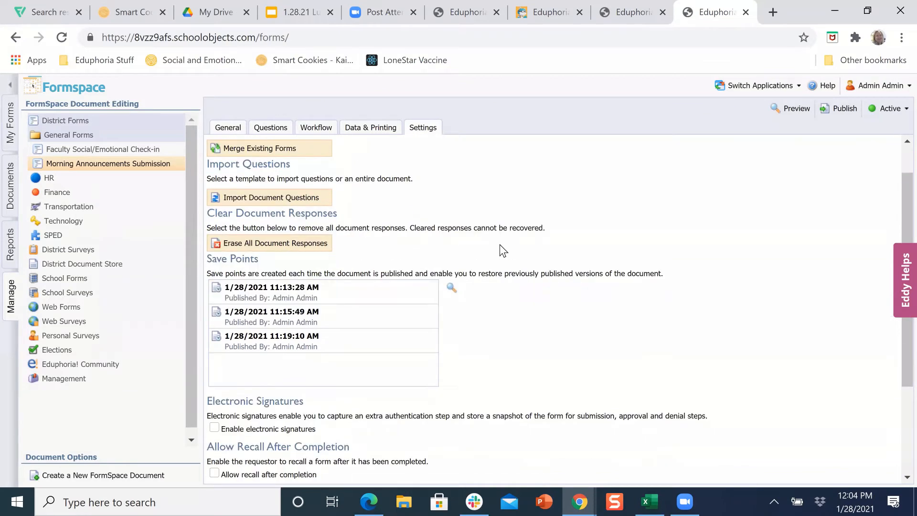
{"action": "scroll", "coordinate": [500, 245], "scroll_direction": "down", "scroll_amount": 2}
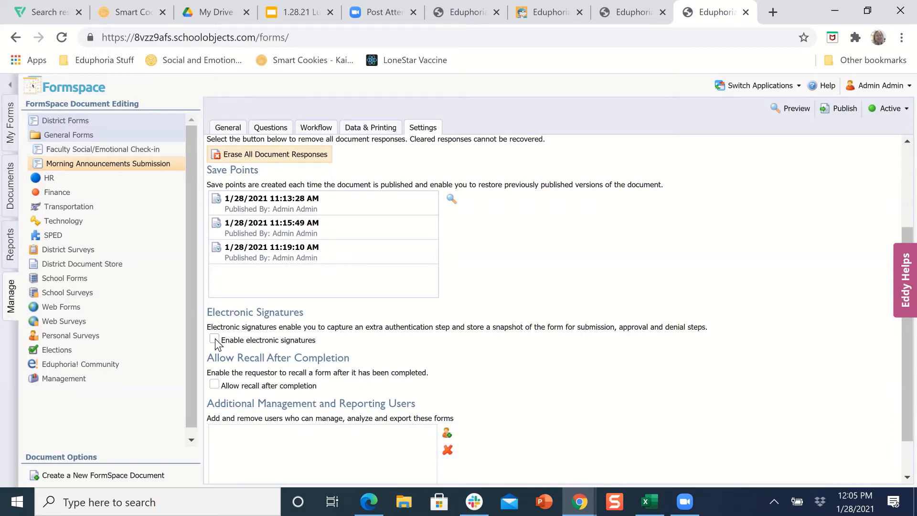
{"action": "left_click", "coordinate": [286, 13]}
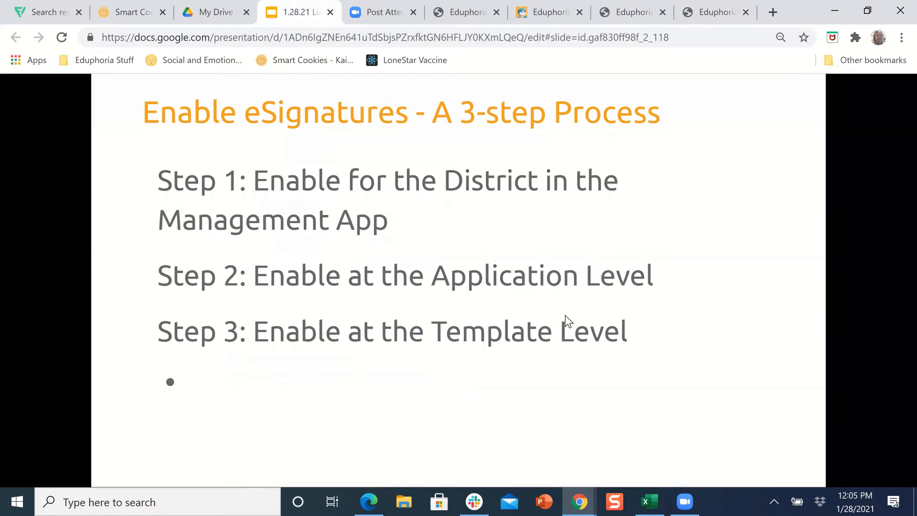
{"action": "left_click", "coordinate": [721, 10]}
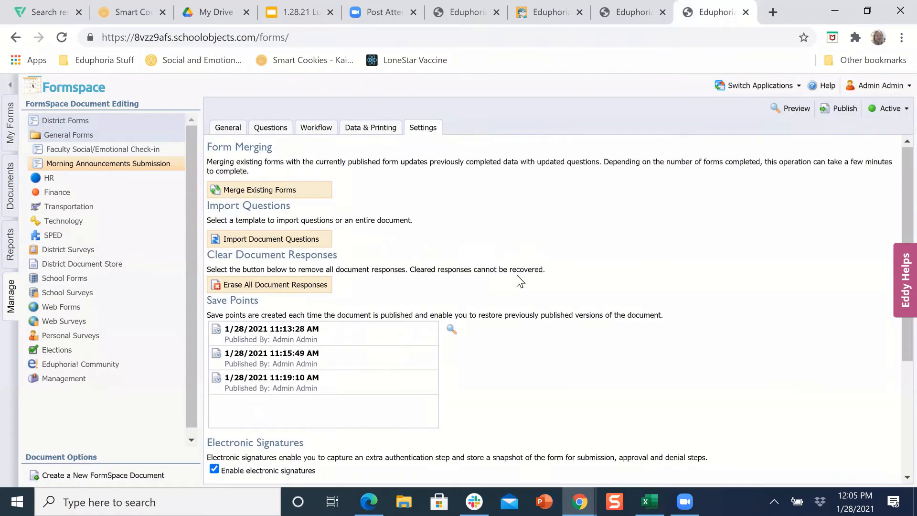
- Publish the Morning Announcements Submission form to commit its changed settings
{"action": "scroll", "coordinate": [517, 275], "scroll_direction": "down", "scroll_amount": 3}
{"action": "scroll", "coordinate": [516, 275], "scroll_direction": "up", "scroll_amount": 3}
{"action": "scroll", "coordinate": [516, 275], "scroll_direction": "up", "scroll_amount": 1}
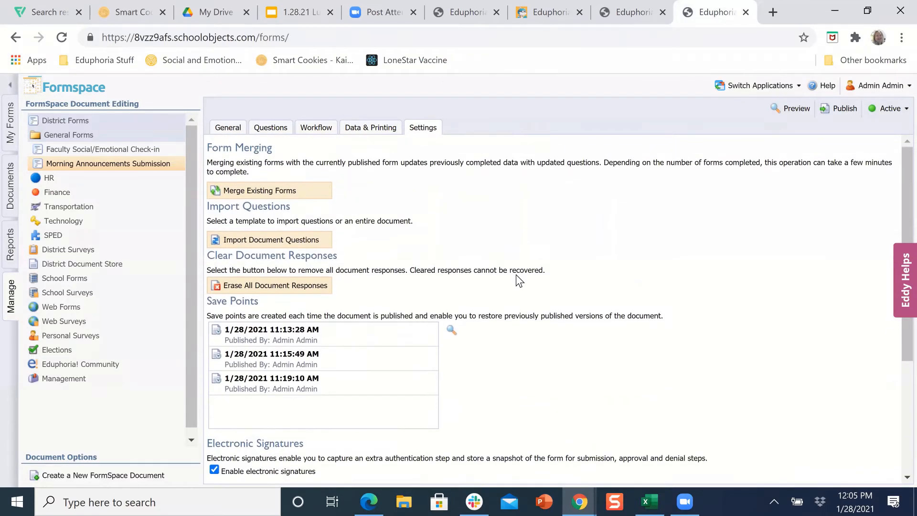
{"action": "scroll", "coordinate": [296, 405], "scroll_direction": "down", "scroll_amount": 1}
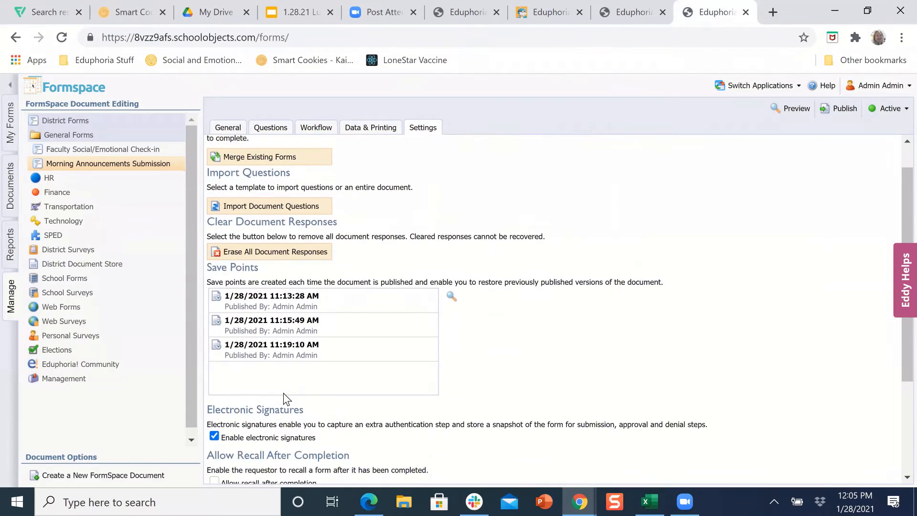
{"action": "left_click", "coordinate": [836, 107]}
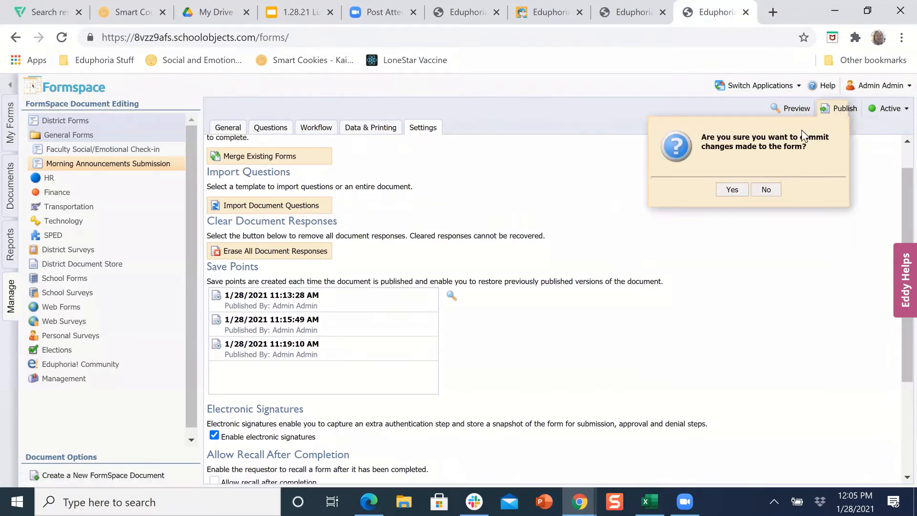
{"action": "left_click", "coordinate": [740, 186]}
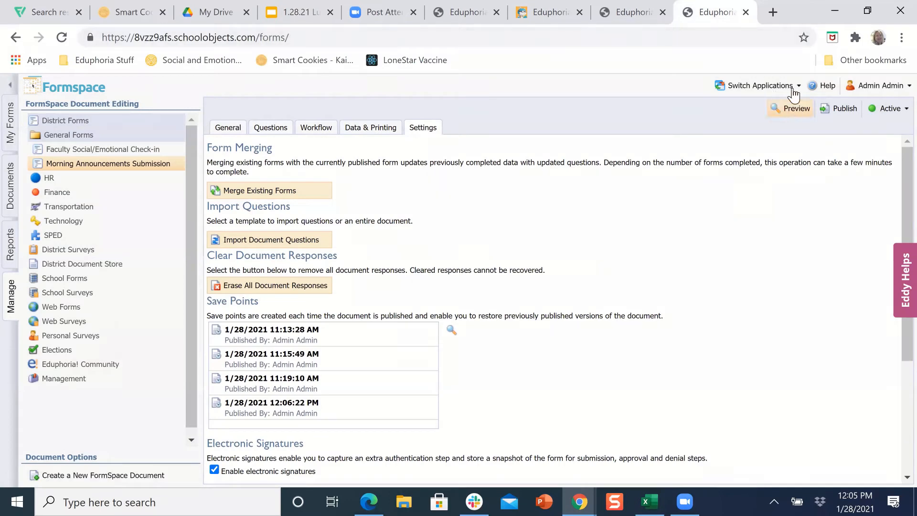
- Switch from Formspace to the Strive application
{"action": "left_click", "coordinate": [791, 88]}
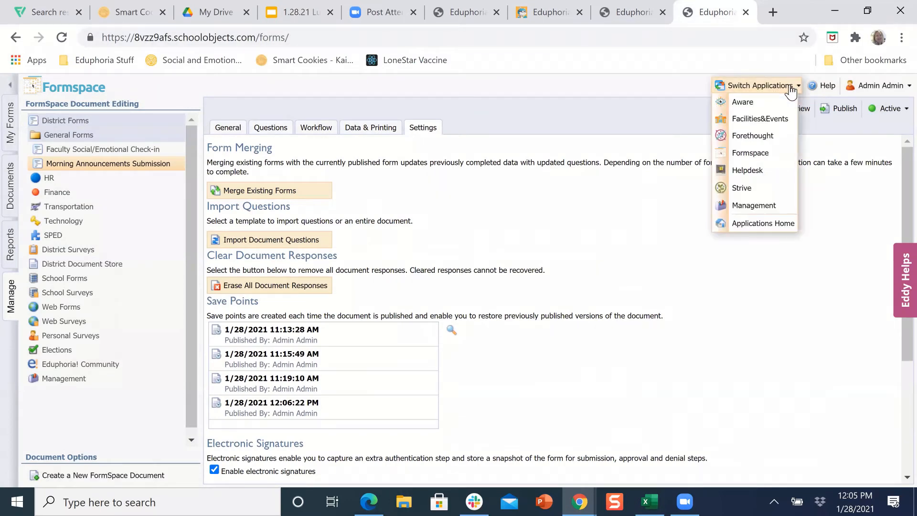
{"action": "right_click", "coordinate": [746, 186]}
{"action": "key", "text": "Escape"}
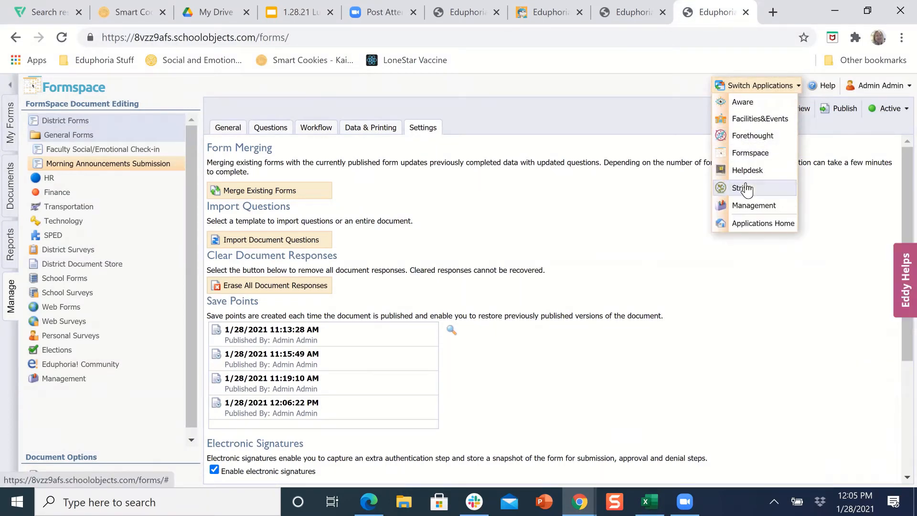
{"action": "left_click", "coordinate": [745, 187]}
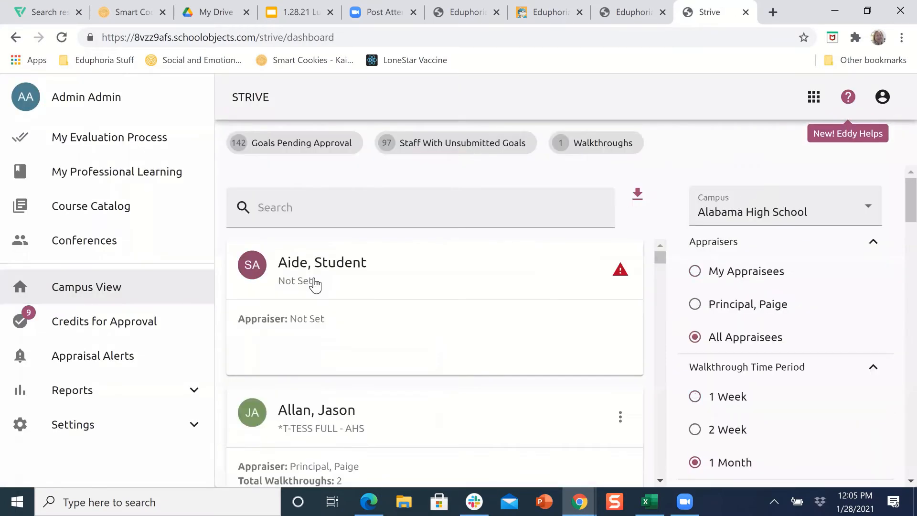
- Show the electronic signature options within the general options of Strive's appraisal settings
{"action": "left_click", "coordinate": [192, 427]}
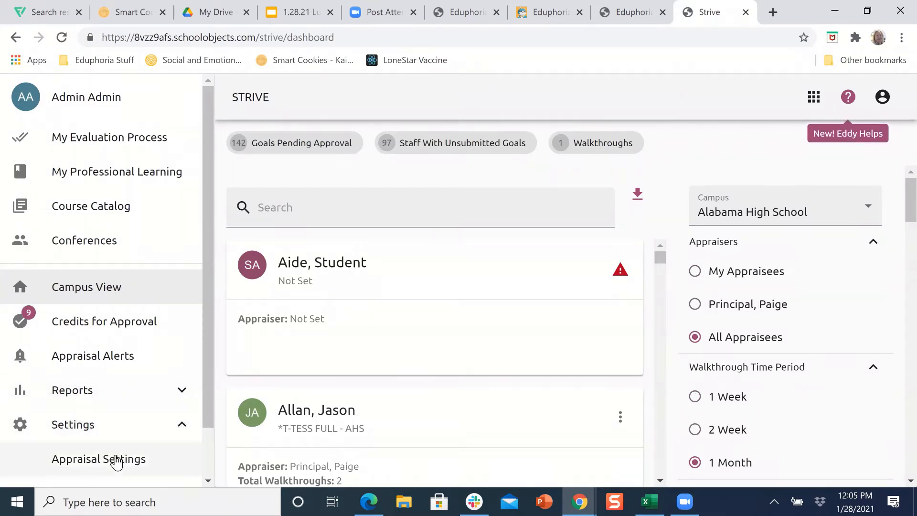
{"action": "left_click", "coordinate": [117, 461]}
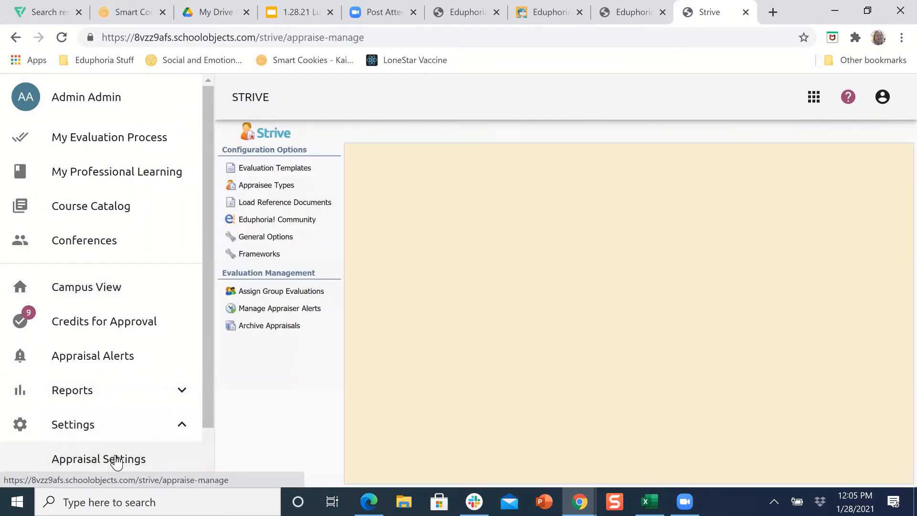
{"action": "left_click", "coordinate": [272, 237]}
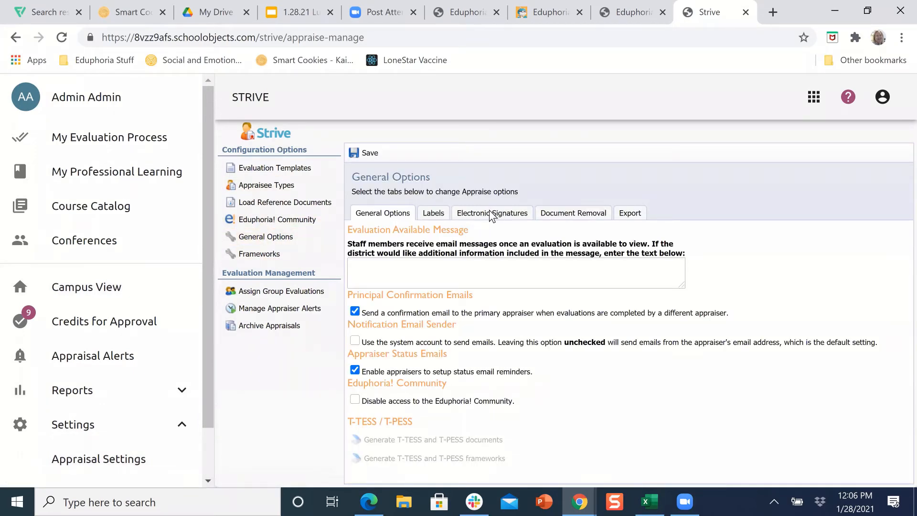
{"action": "left_click", "coordinate": [492, 214]}
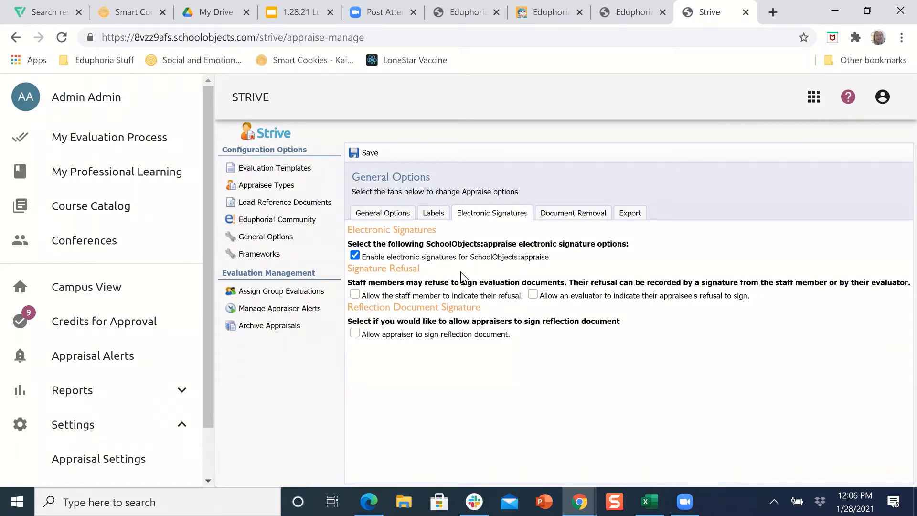
- Show the template options of the * NEW T-TESS Observation template among the observation documents
{"action": "left_click", "coordinate": [295, 175]}
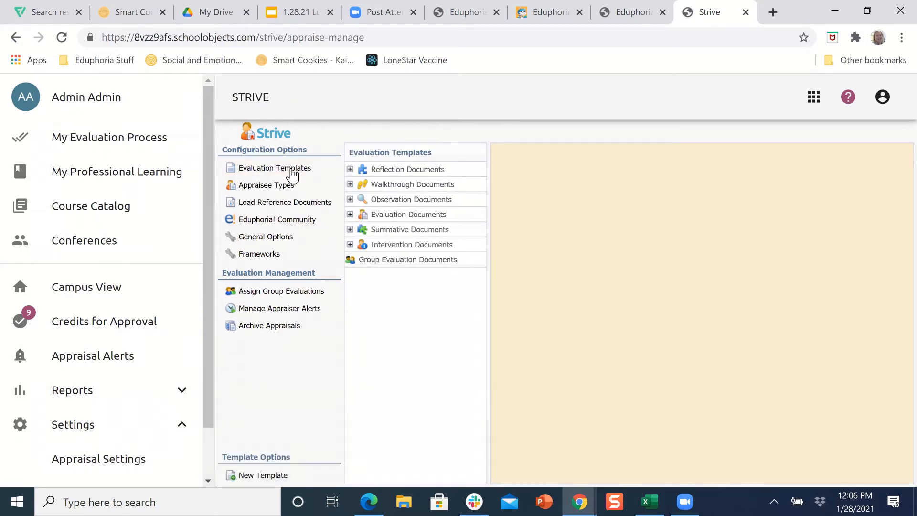
{"action": "left_click", "coordinate": [350, 199]}
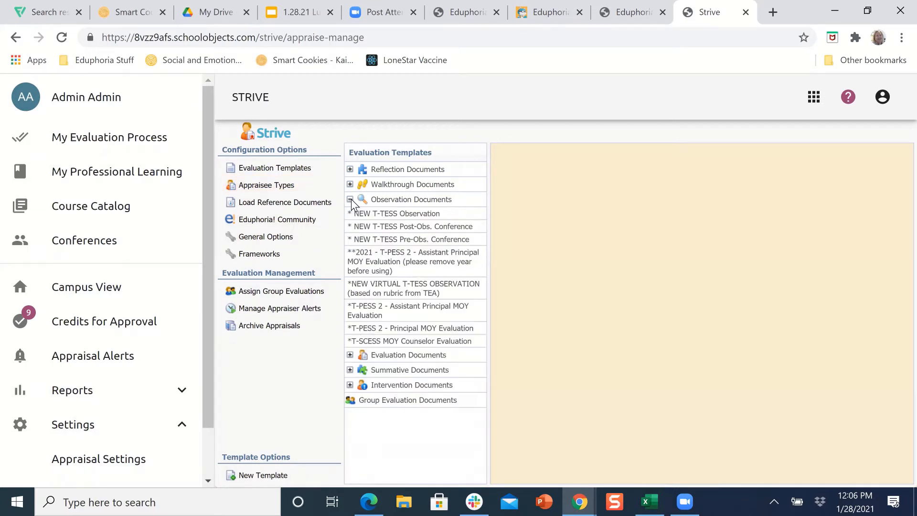
{"action": "left_click", "coordinate": [375, 218]}
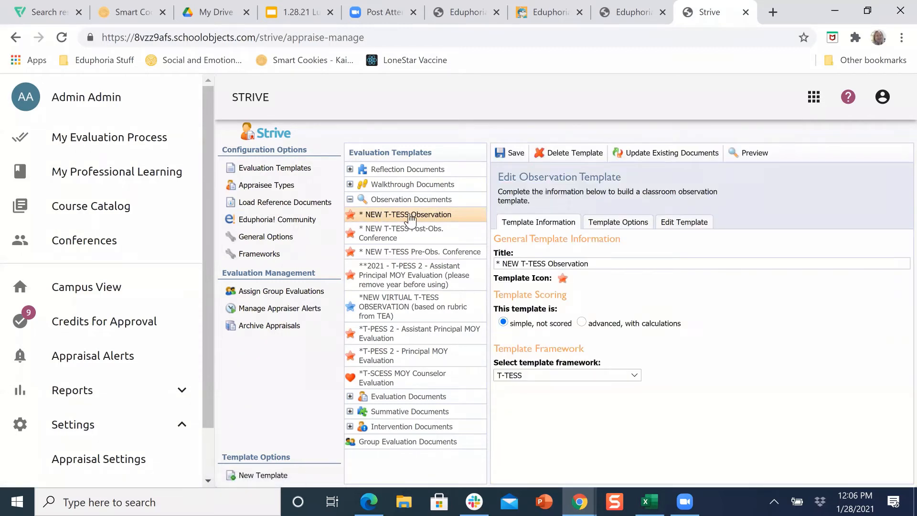
{"action": "right_click", "coordinate": [612, 226]}
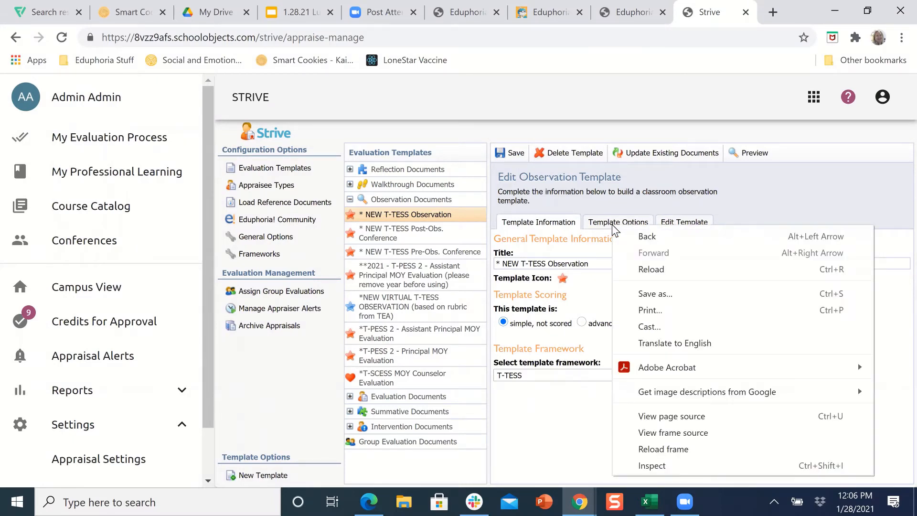
{"action": "left_click", "coordinate": [613, 226]}
{"action": "left_click", "coordinate": [612, 227]}
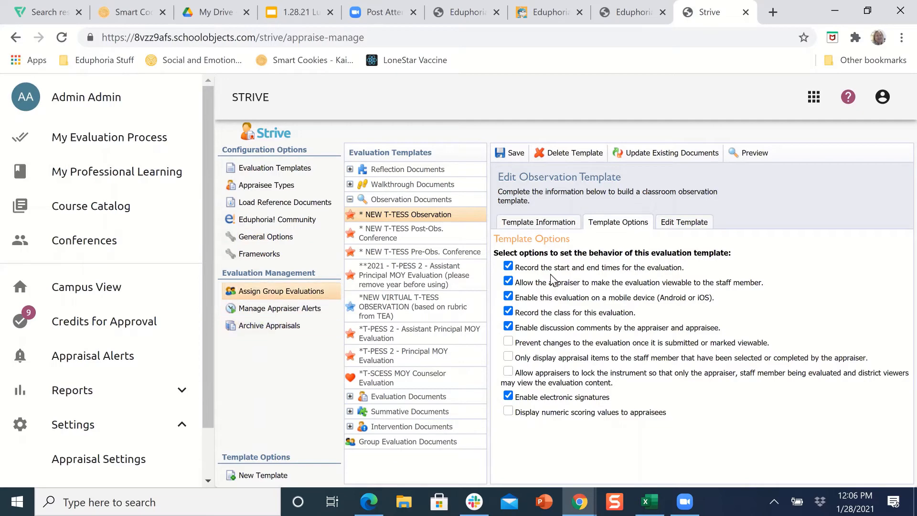
- Review Strive's general electronic signature options and the template options of the * NEW T-TESS Observation template
{"action": "left_click", "coordinate": [264, 237]}
{"action": "left_click", "coordinate": [471, 215]}
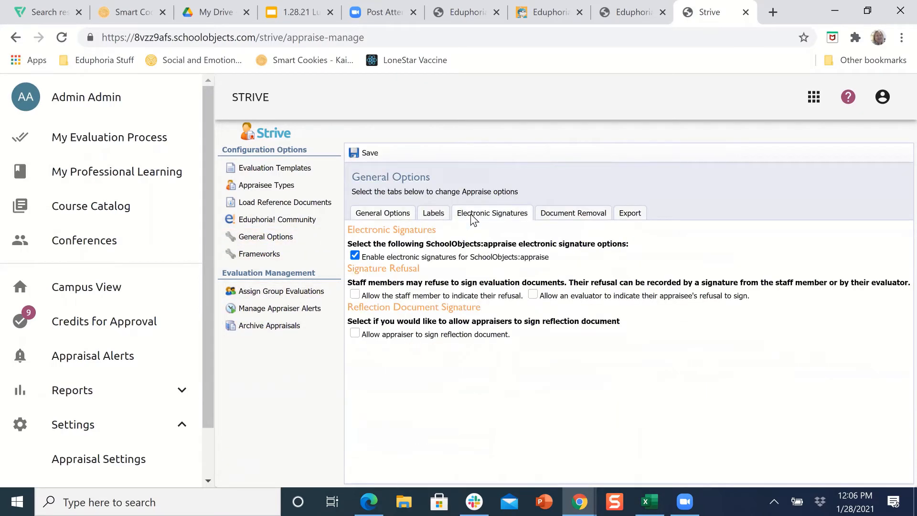
{"action": "left_click", "coordinate": [282, 171]}
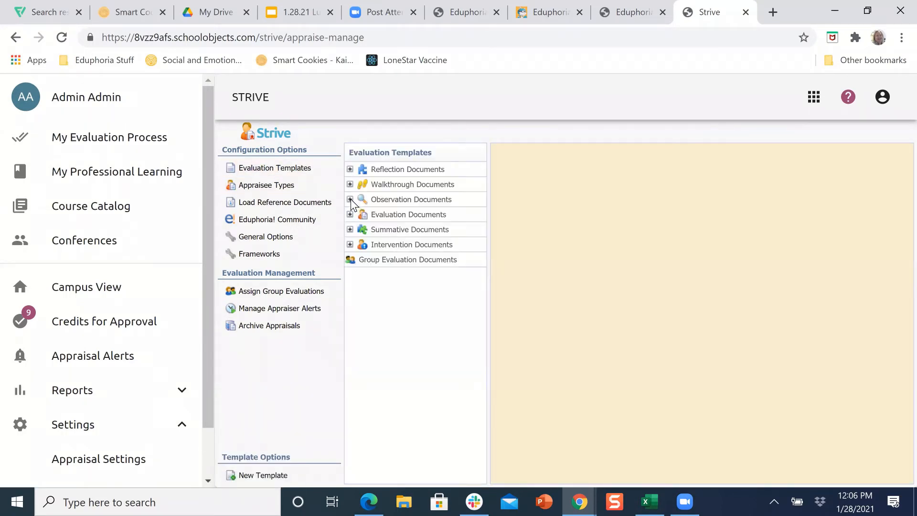
{"action": "left_click", "coordinate": [351, 199]}
{"action": "left_click", "coordinate": [365, 216]}
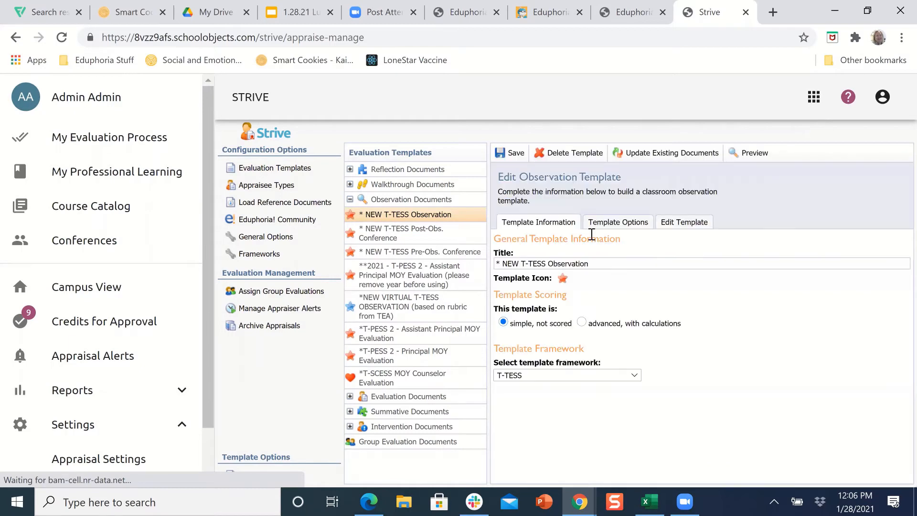
{"action": "left_click", "coordinate": [618, 221]}
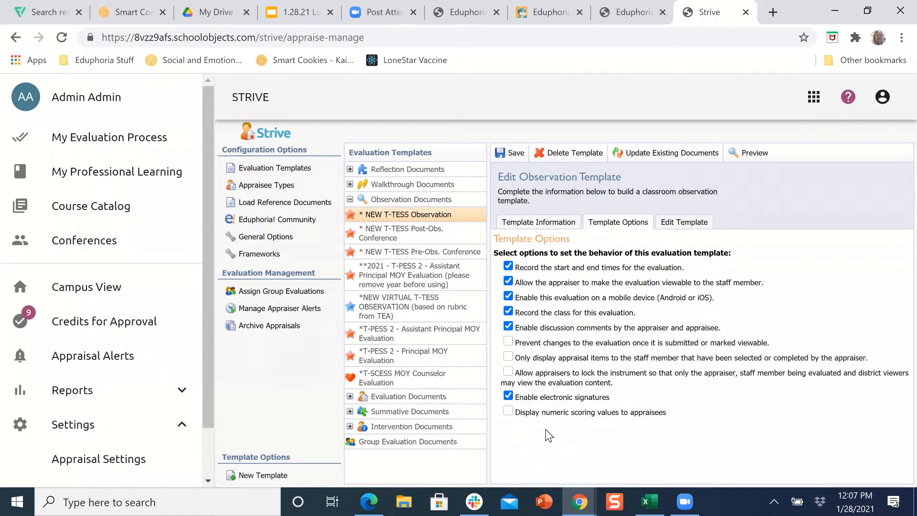
- Check the electronic signature setting in the template options of the * NEW T-TESS Post-Obs. Conference template
{"action": "left_click", "coordinate": [404, 235]}
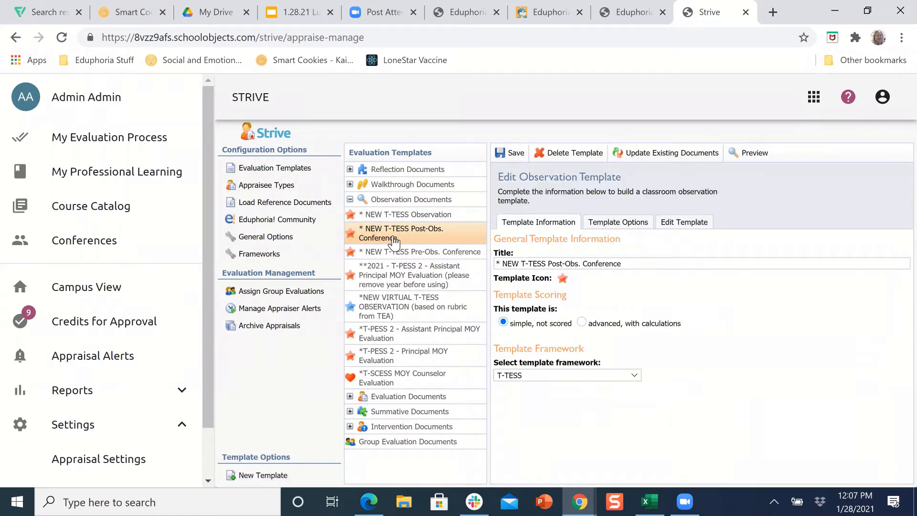
{"action": "right_click", "coordinate": [608, 223]}
{"action": "left_click", "coordinate": [607, 222]}
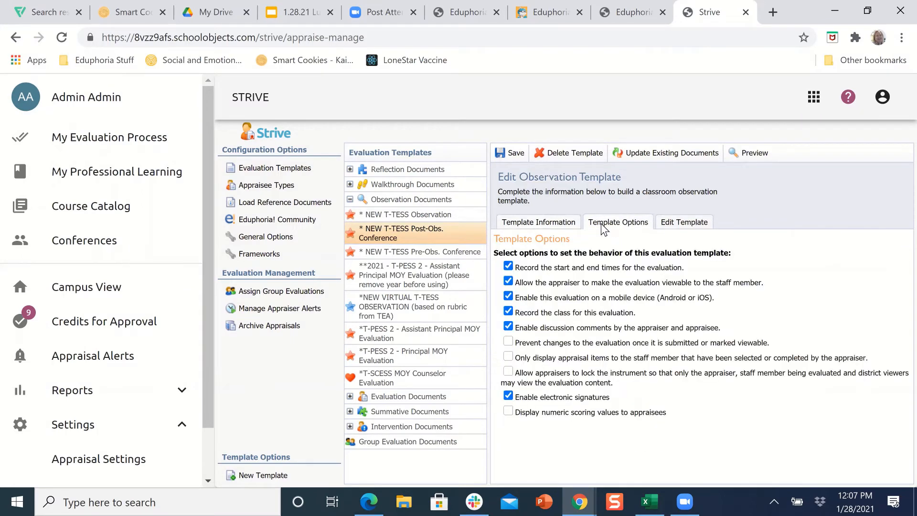
{"action": "left_click", "coordinate": [508, 397]}
- Show the template options of * NEW T-TESS Pre-Obs. Conference and list the templates under Walkthrough Documents
{"action": "left_click", "coordinate": [406, 254]}
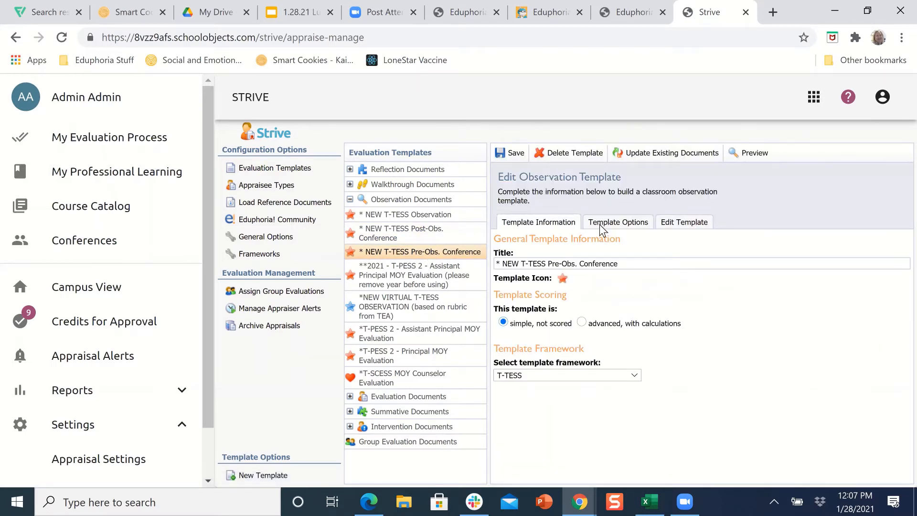
{"action": "left_click", "coordinate": [600, 224]}
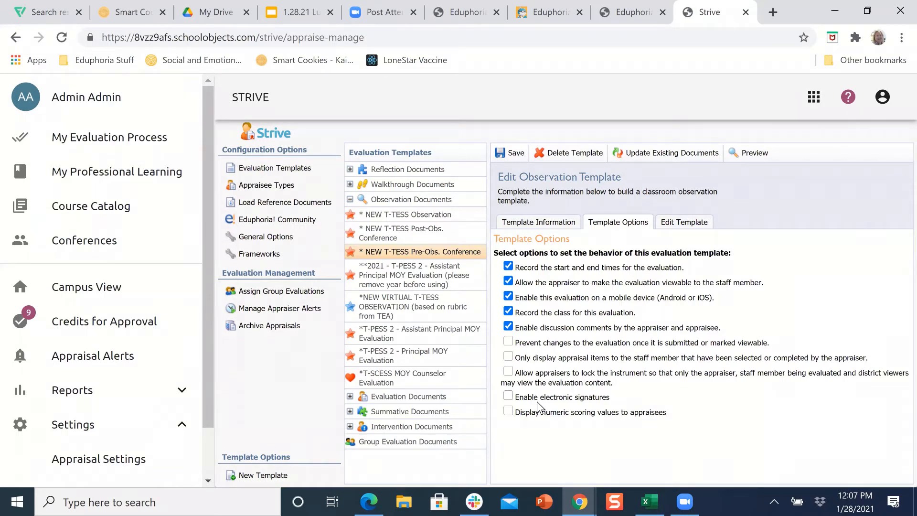
{"action": "left_click", "coordinate": [351, 185]}
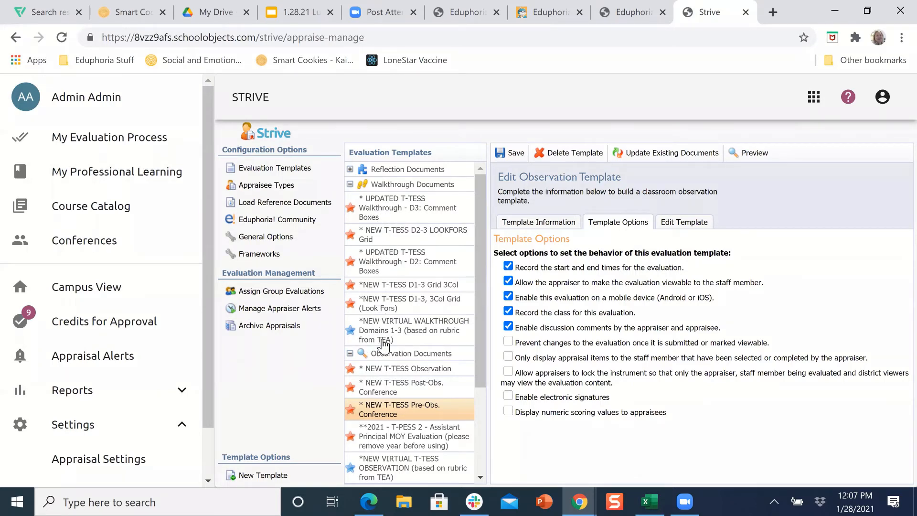
{"action": "scroll", "coordinate": [388, 330], "scroll_direction": "down", "scroll_amount": 3}
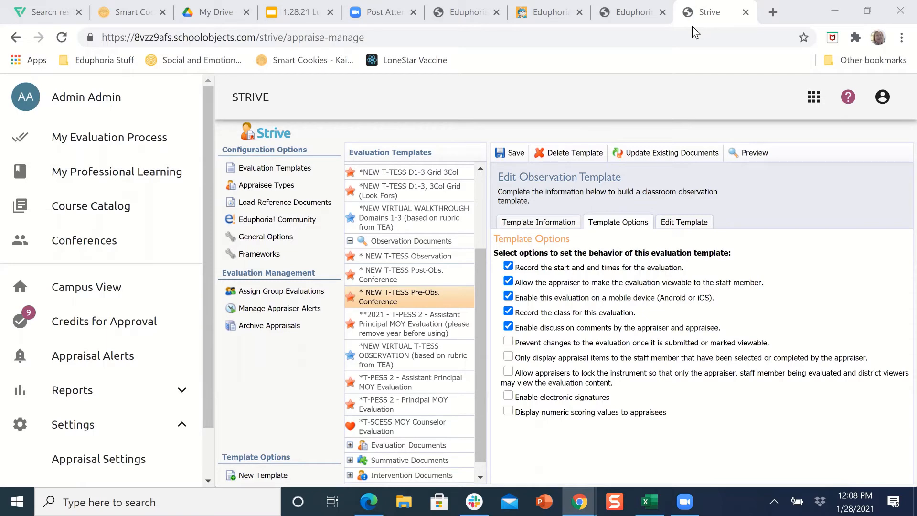
- Switch to the staff member's Eduphoria session and open the Strive application there
{"action": "right_click", "coordinate": [639, 10]}
{"action": "left_click", "coordinate": [638, 11]}
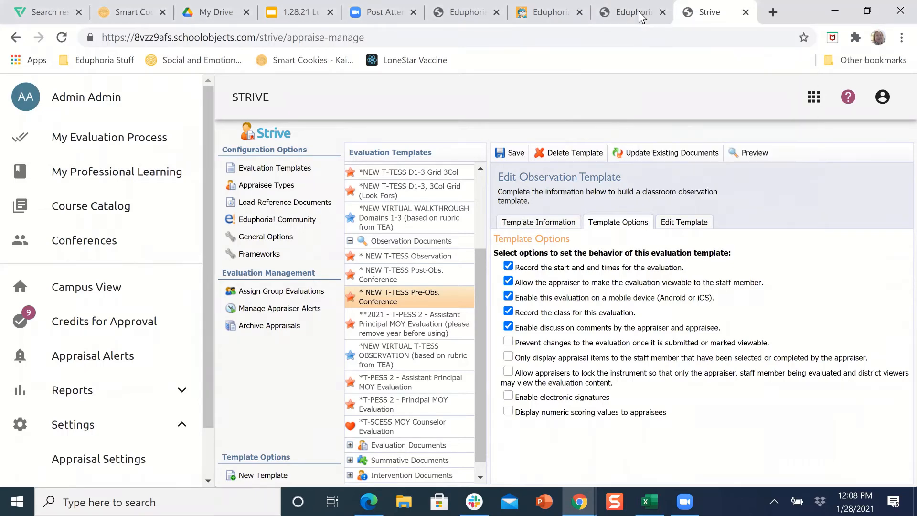
{"action": "left_click", "coordinate": [638, 11]}
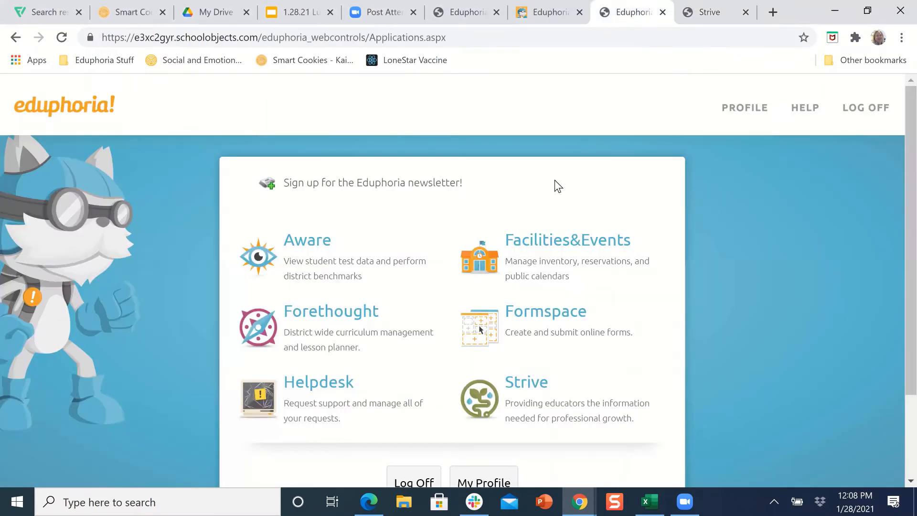
{"action": "left_click", "coordinate": [525, 396]}
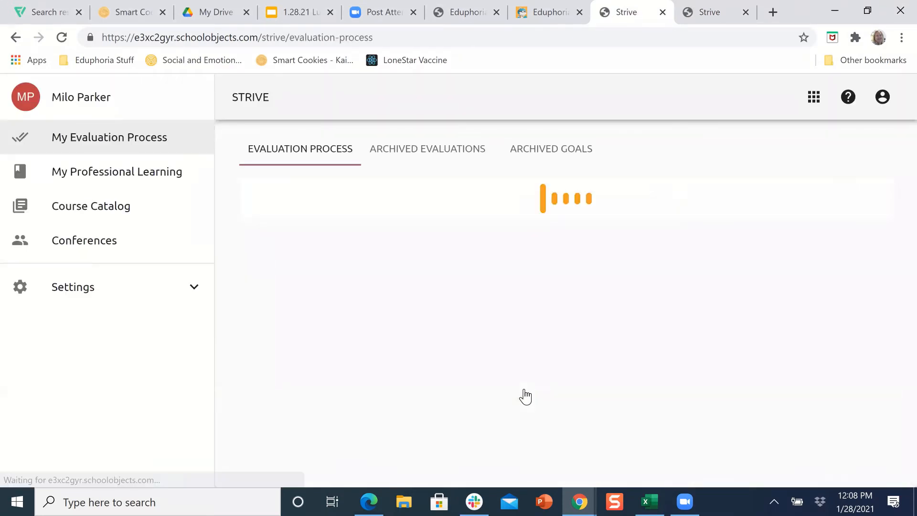
- Open the * NEW T-TESS Observation document under Formal Observation in the staff member's evaluation process and review its contents
{"action": "left_click", "coordinate": [481, 427]}
{"action": "scroll", "coordinate": [481, 425], "scroll_direction": "down", "scroll_amount": 5}
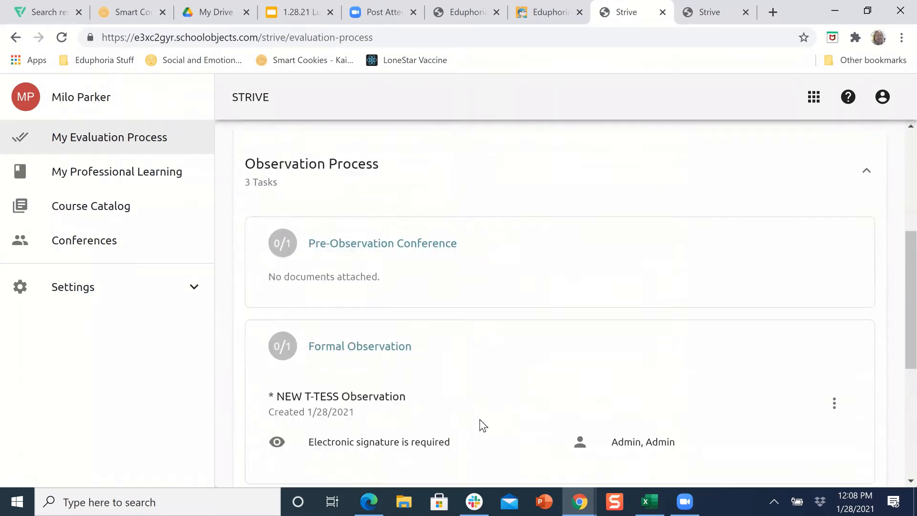
{"action": "scroll", "coordinate": [480, 419], "scroll_direction": "down", "scroll_amount": 1}
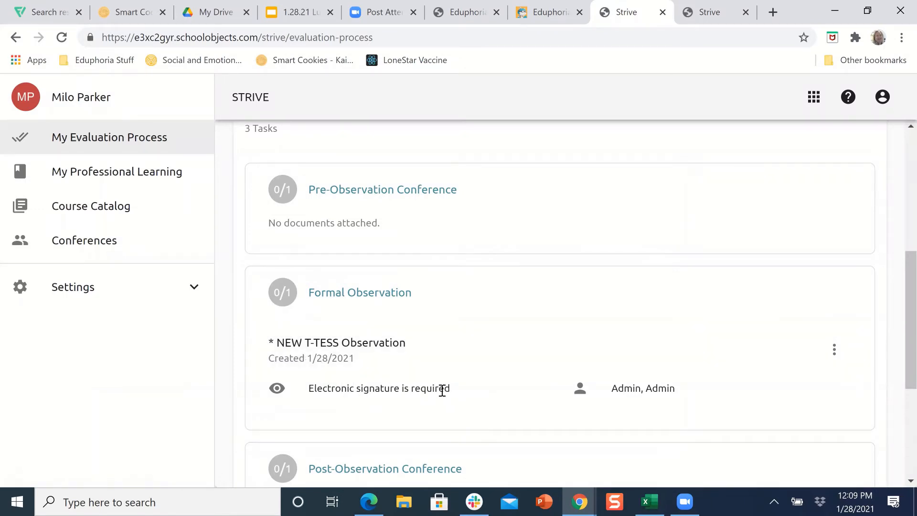
{"action": "left_click", "coordinate": [311, 353]}
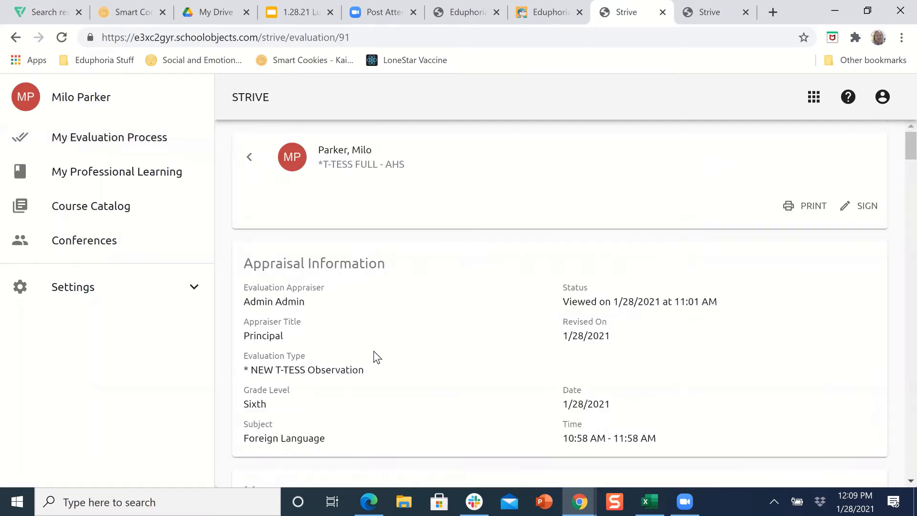
{"action": "scroll", "coordinate": [399, 349], "scroll_direction": "down", "scroll_amount": 10}
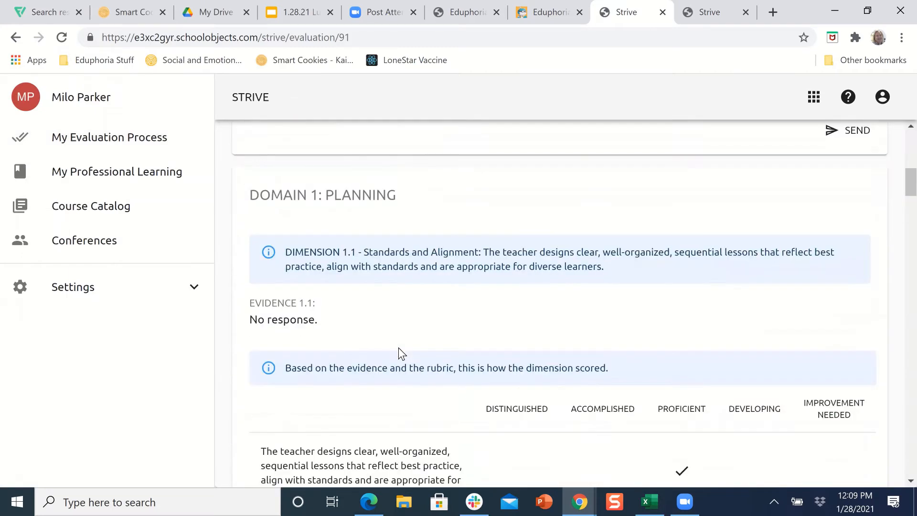
{"action": "scroll", "coordinate": [399, 354], "scroll_direction": "down", "scroll_amount": 3}
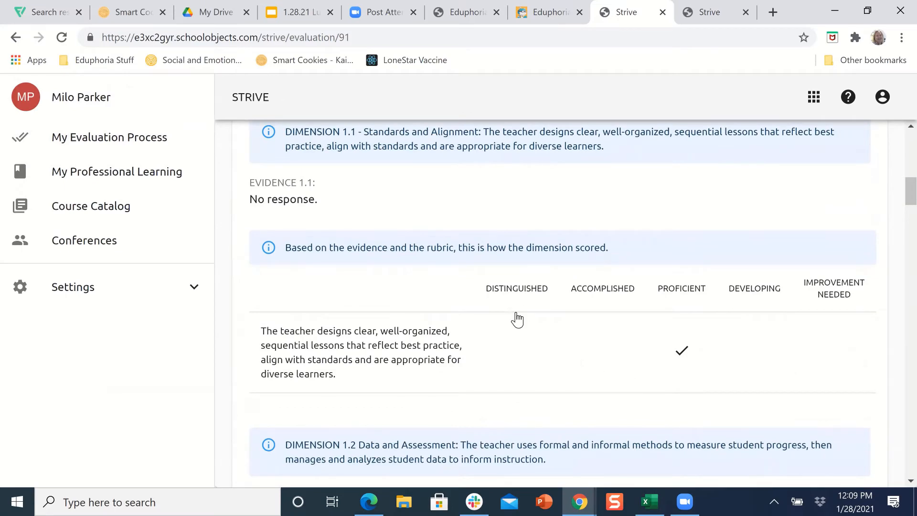
{"action": "scroll", "coordinate": [517, 319], "scroll_direction": "up", "scroll_amount": 12}
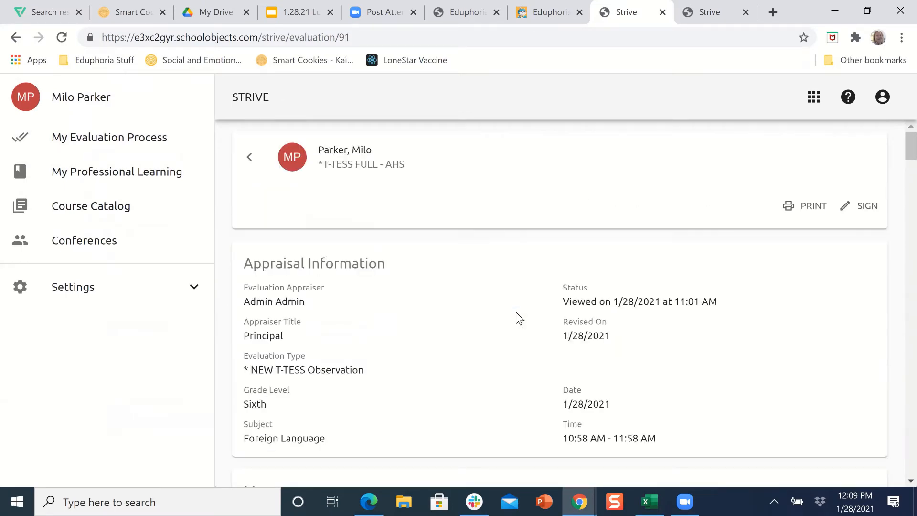
- Try to sign the * NEW T-TESS Observation document electronically and close the signature page
{"action": "left_click", "coordinate": [863, 209]}
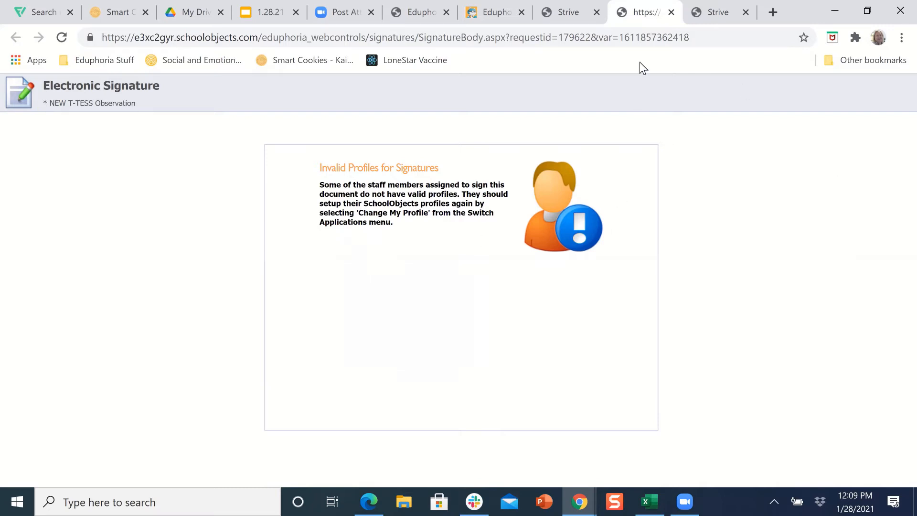
{"action": "left_click", "coordinate": [670, 12]}
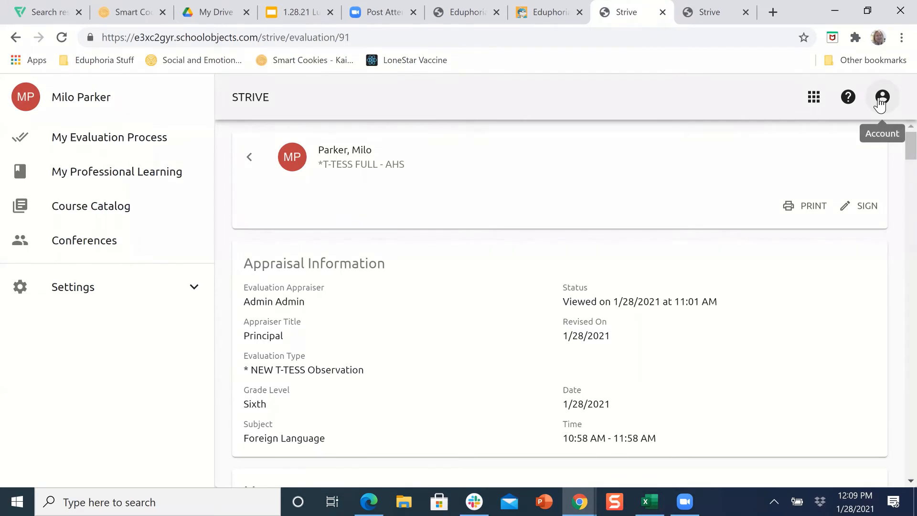
- Return to the Eduphoria applications page and open the staff member's profile
{"action": "left_click", "coordinate": [810, 100]}
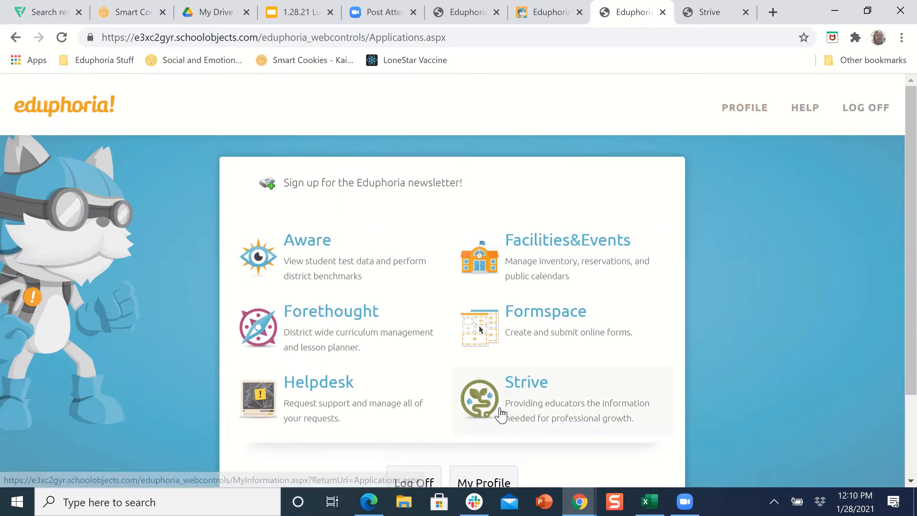
{"action": "scroll", "coordinate": [492, 411], "scroll_direction": "down", "scroll_amount": 2}
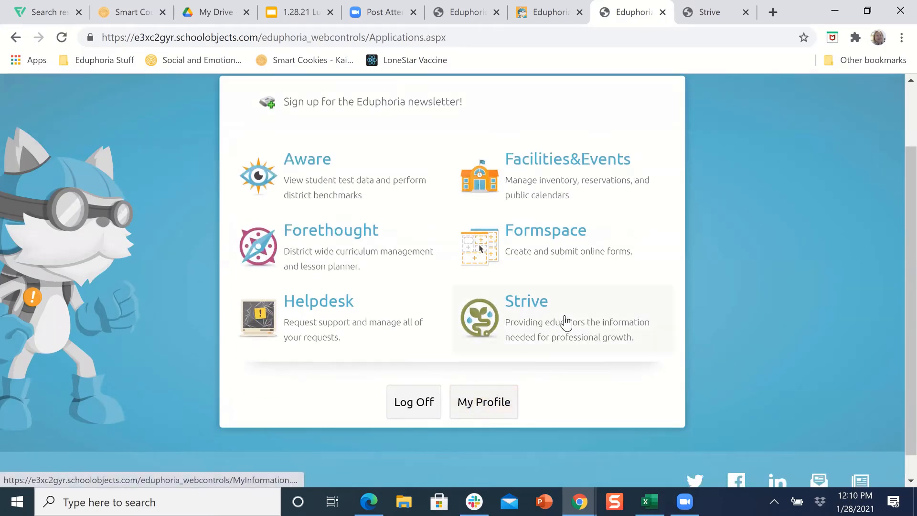
{"action": "scroll", "coordinate": [563, 321], "scroll_direction": "up", "scroll_amount": 2}
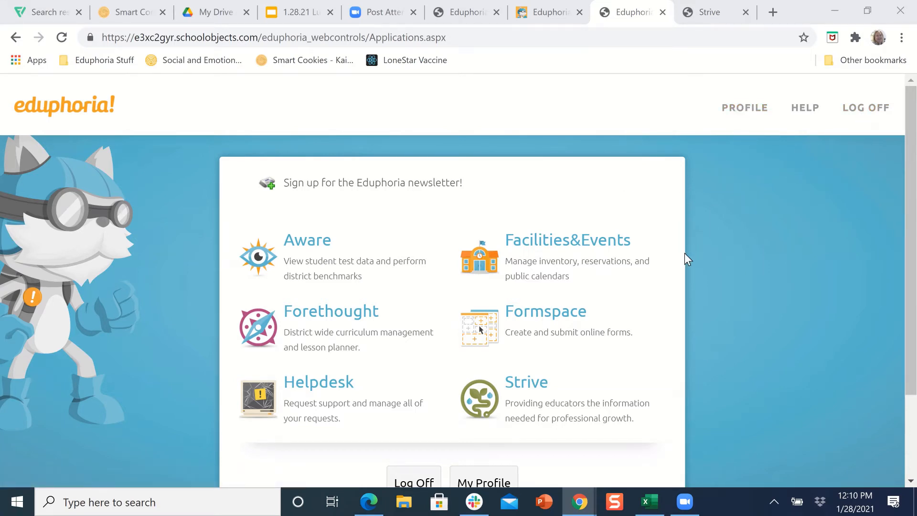
{"action": "scroll", "coordinate": [684, 253], "scroll_direction": "down", "scroll_amount": 1}
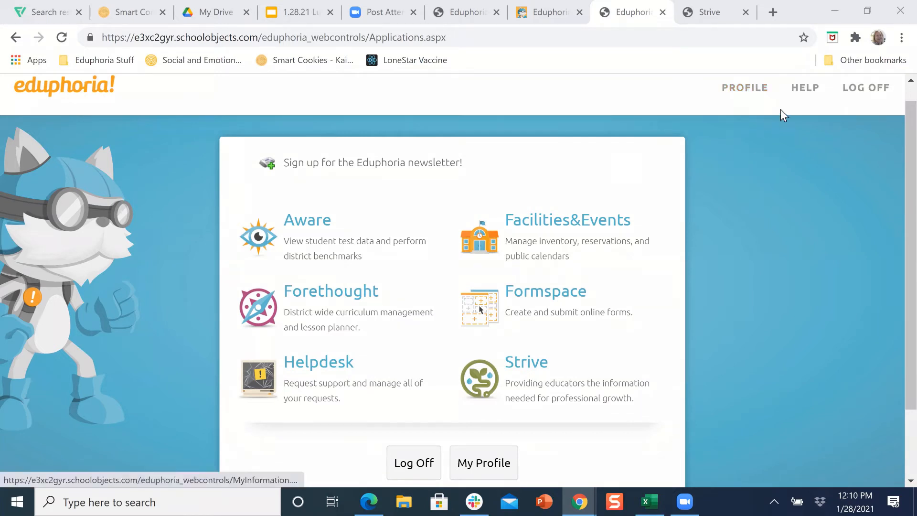
{"action": "left_click", "coordinate": [744, 92]}
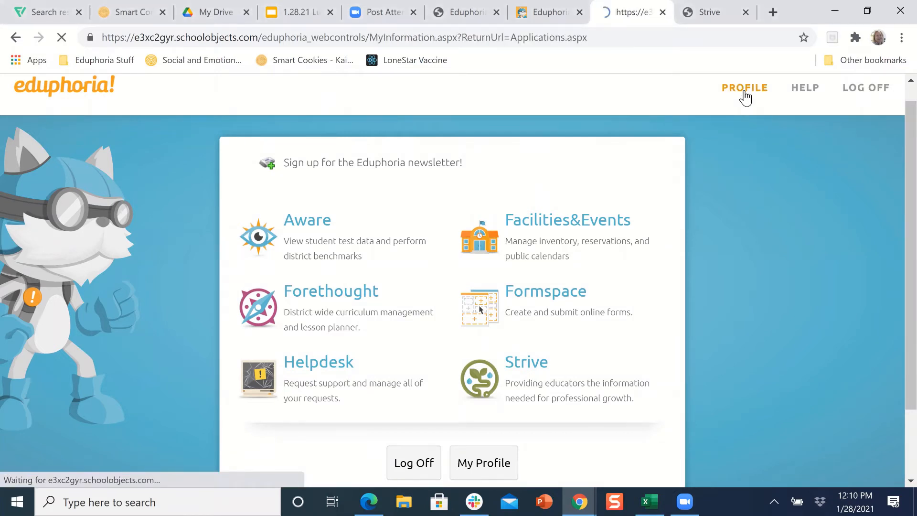
- Accept the profile's personal details and Alabama High School campus, and keep Teacher as the primary role
{"action": "scroll", "coordinate": [463, 321], "scroll_direction": "down", "scroll_amount": 1}
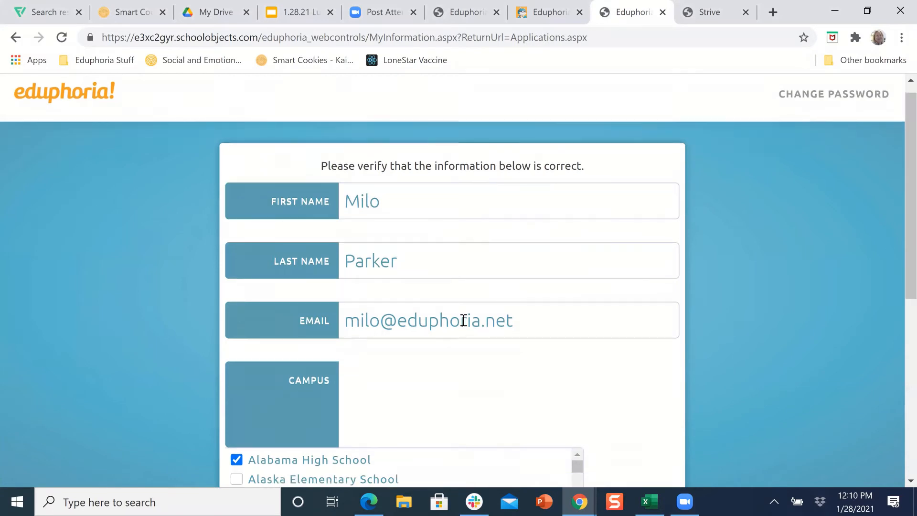
{"action": "scroll", "coordinate": [464, 320], "scroll_direction": "down", "scroll_amount": 2}
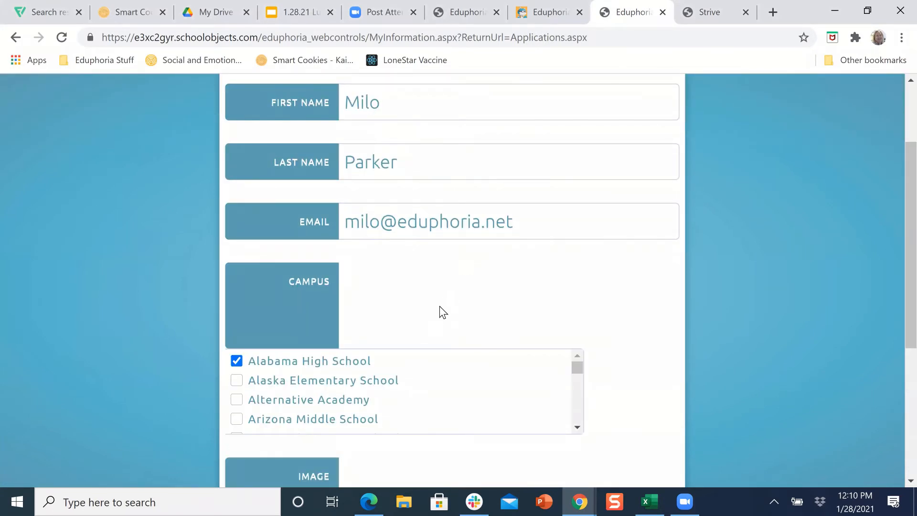
{"action": "scroll", "coordinate": [440, 306], "scroll_direction": "down", "scroll_amount": 2}
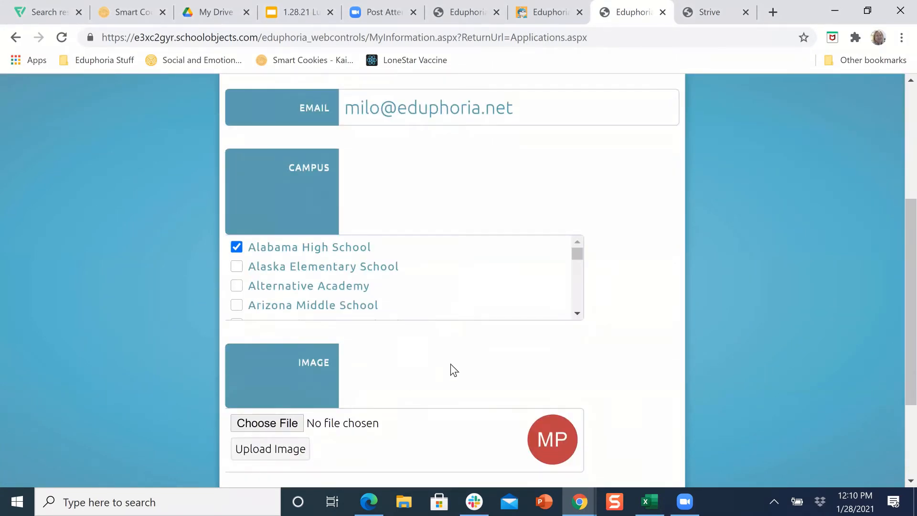
{"action": "scroll", "coordinate": [454, 371], "scroll_direction": "down", "scroll_amount": 2}
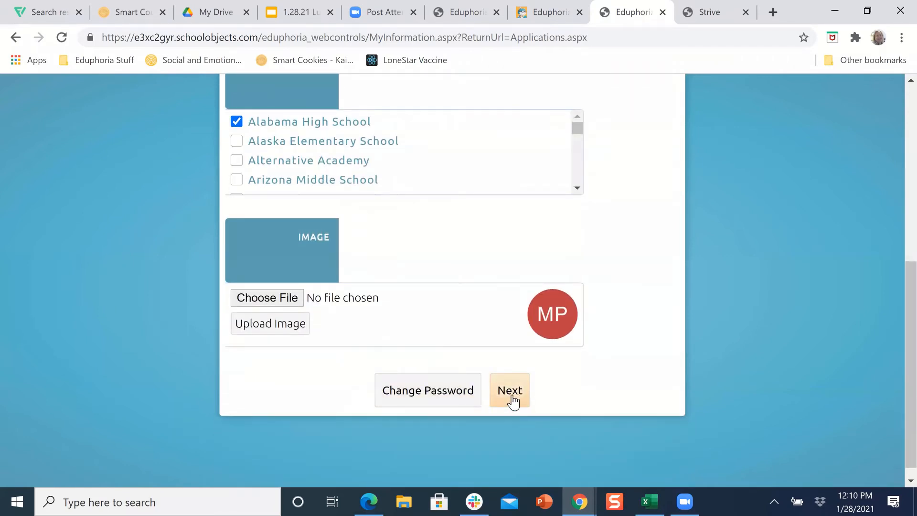
{"action": "left_click", "coordinate": [512, 396]}
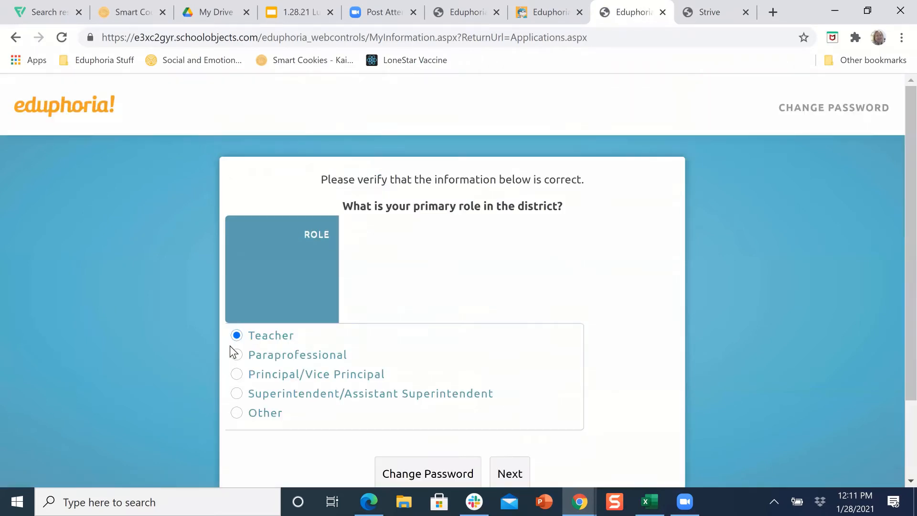
{"action": "scroll", "coordinate": [478, 349], "scroll_direction": "down", "scroll_amount": 2}
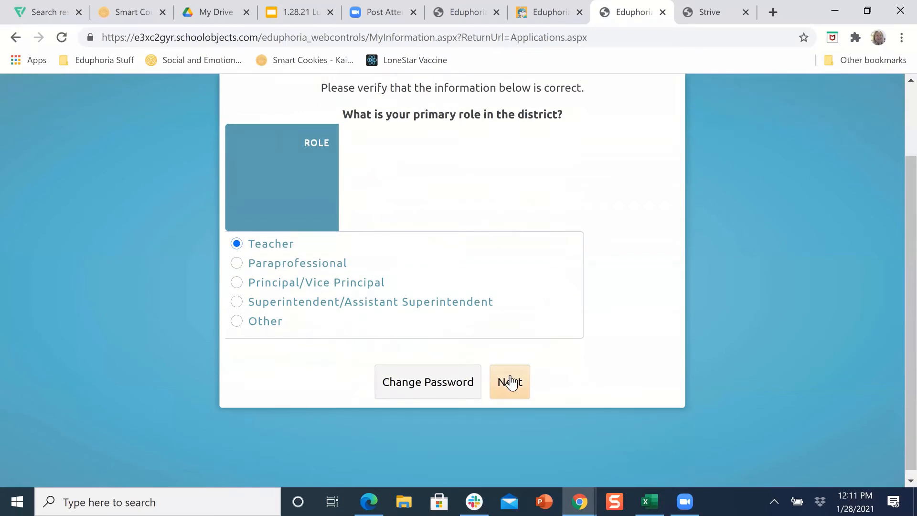
{"action": "left_click", "coordinate": [512, 382]}
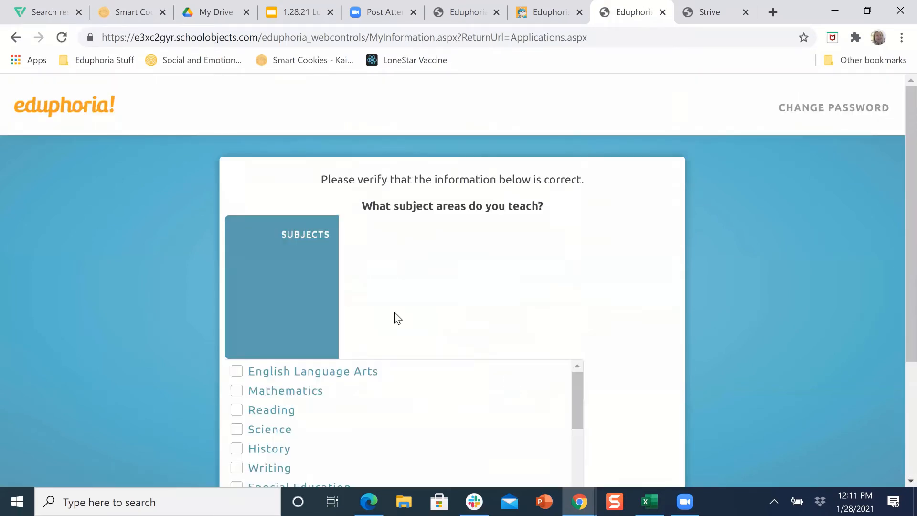
- Select Foreign Language as the subject area taught and continue to the grades question
{"action": "scroll", "coordinate": [394, 312], "scroll_direction": "down", "scroll_amount": 2}
{"action": "scroll", "coordinate": [359, 314], "scroll_direction": "down", "scroll_amount": 4}
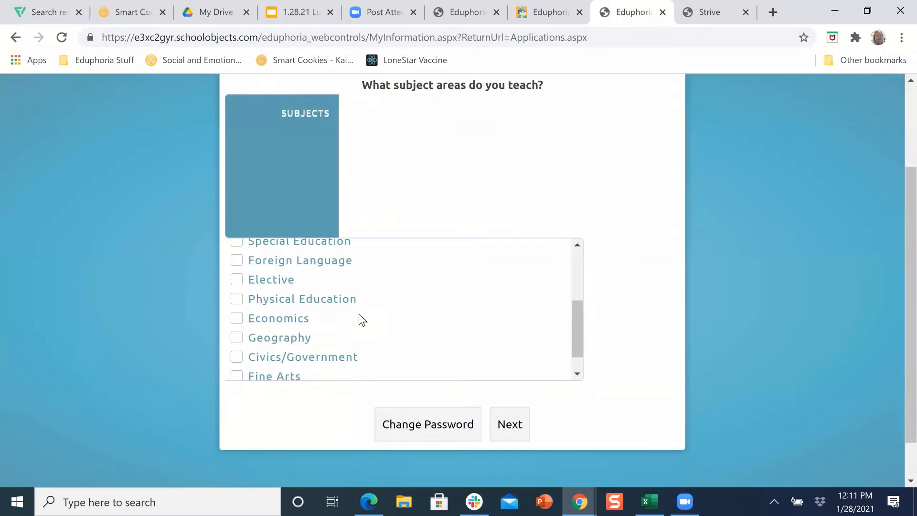
{"action": "left_click", "coordinate": [240, 259]}
{"action": "right_click", "coordinate": [510, 422]}
{"action": "left_click", "coordinate": [509, 422]}
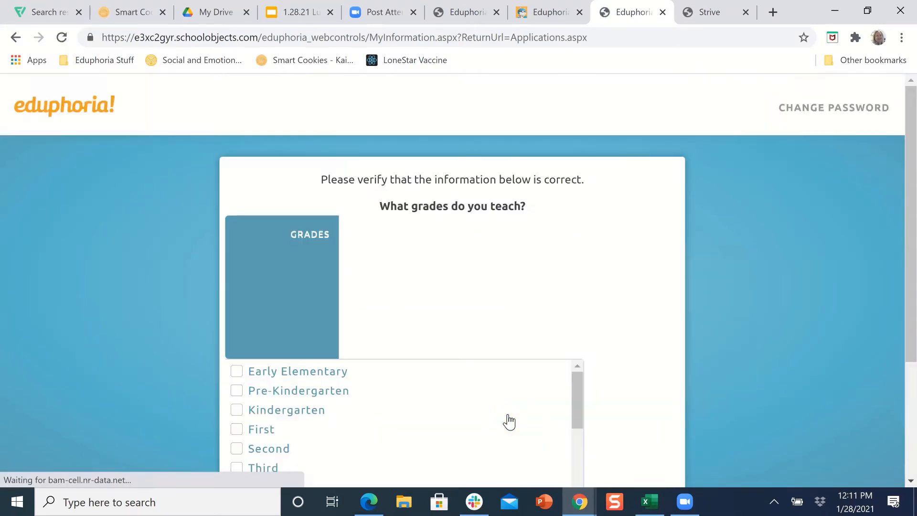
- Select Sixth as the grade taught and continue to the security question for electronic signing
{"action": "scroll", "coordinate": [376, 397], "scroll_direction": "down", "scroll_amount": 3}
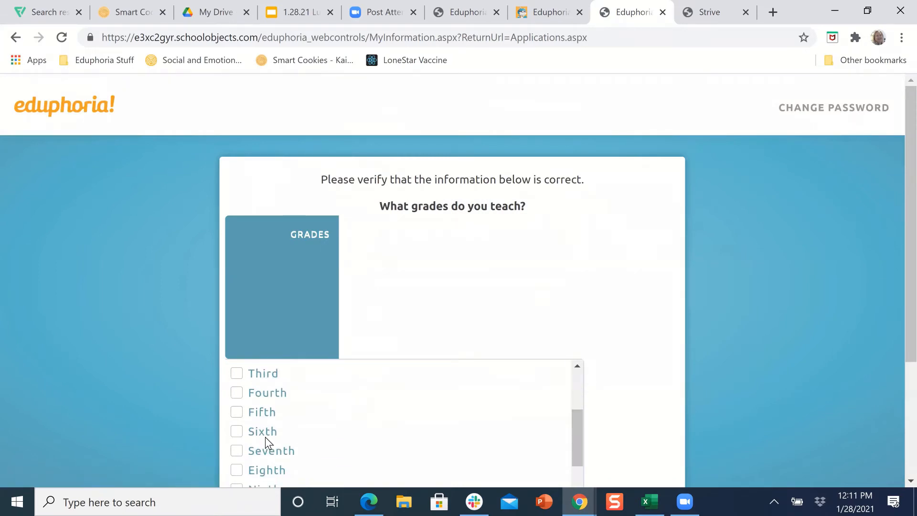
{"action": "left_click", "coordinate": [237, 432]}
{"action": "scroll", "coordinate": [573, 382], "scroll_direction": "down", "scroll_amount": 3}
{"action": "left_click", "coordinate": [511, 378]}
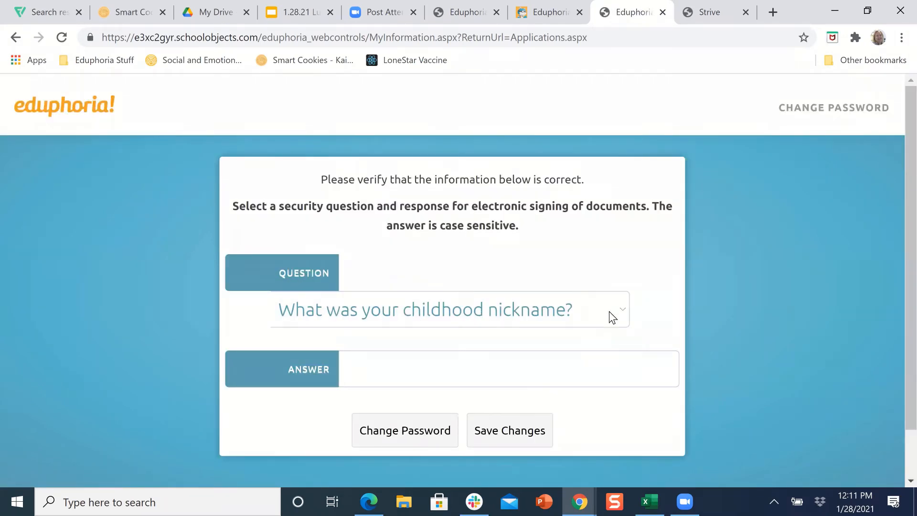
- Choose "What was your childhood nickname?" as the signing security question, enter the security answer, and save the profile changes
{"action": "left_click", "coordinate": [621, 308]}
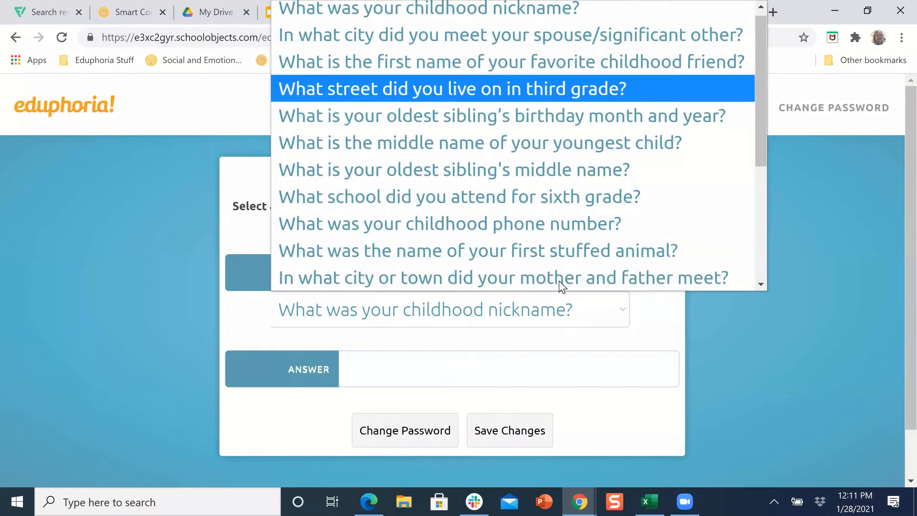
{"action": "left_click", "coordinate": [559, 7]}
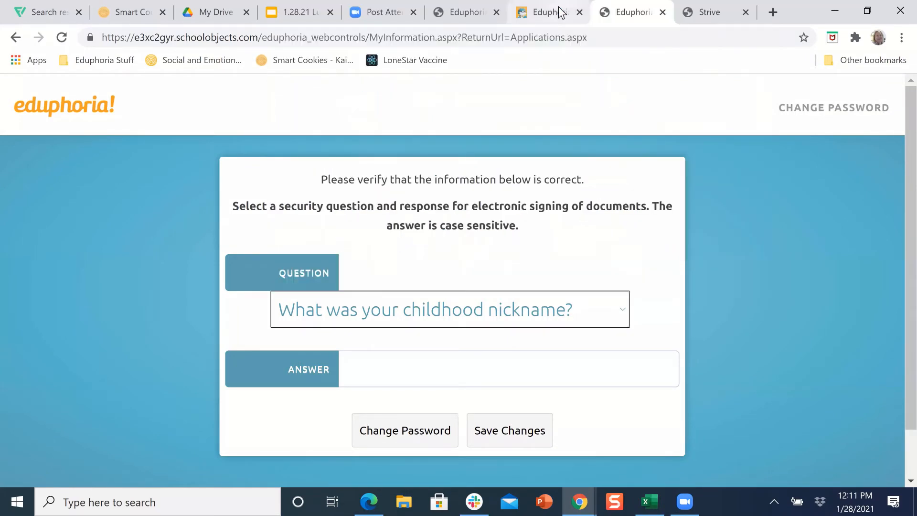
{"action": "left_click", "coordinate": [377, 369]}
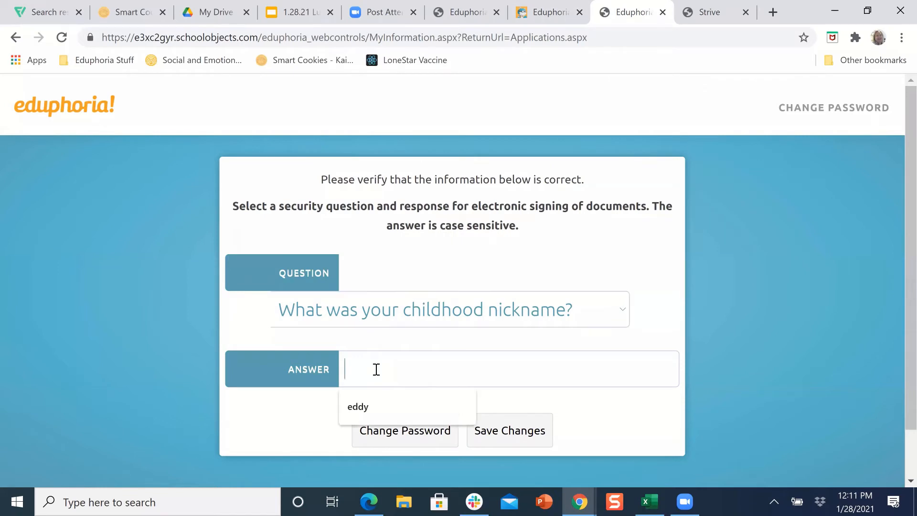
{"action": "left_click", "coordinate": [358, 410]}
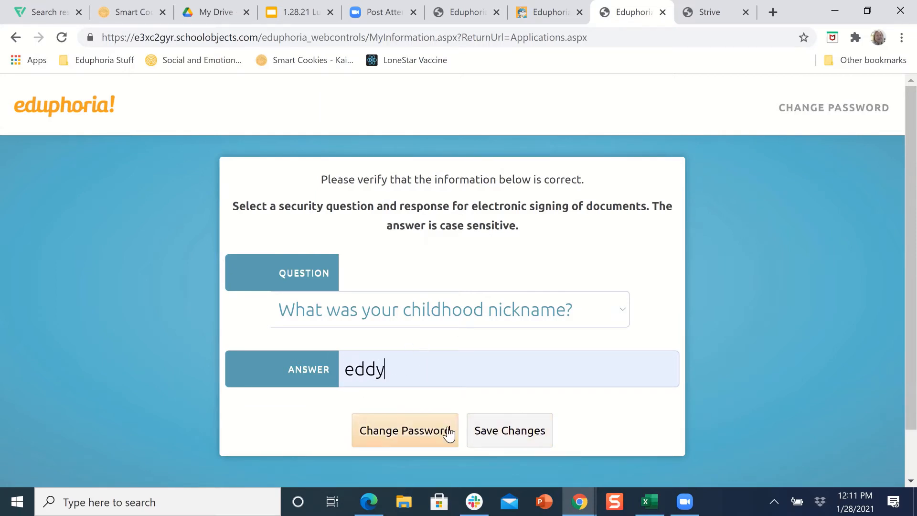
{"action": "left_click", "coordinate": [495, 436]}
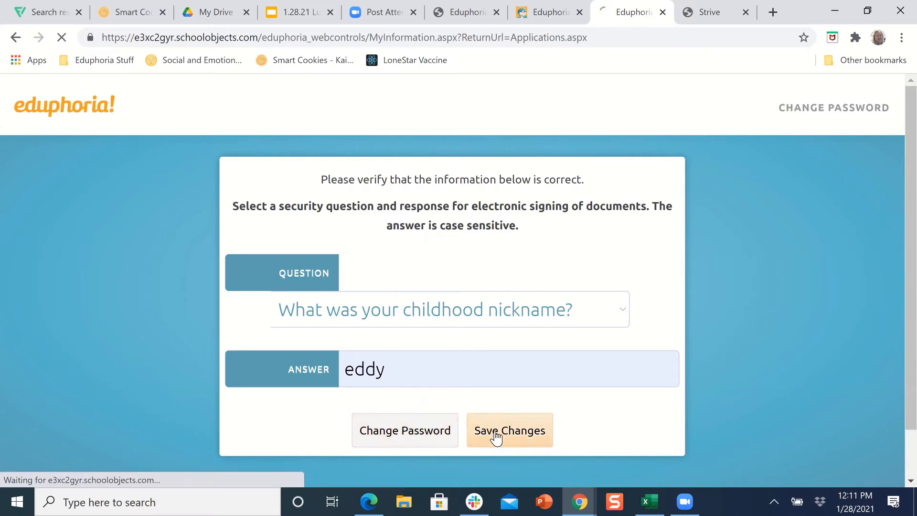
- Open Strive and bring up the * NEW T-TESS Observation document under Formal Observation in the Observation Process
{"action": "scroll", "coordinate": [538, 402], "scroll_direction": "down", "scroll_amount": 2}
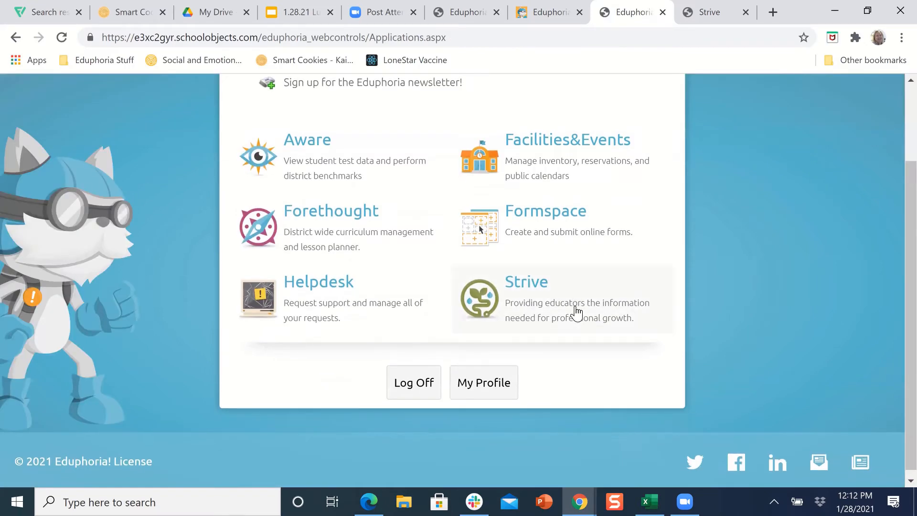
{"action": "scroll", "coordinate": [575, 313], "scroll_direction": "up", "scroll_amount": 1}
{"action": "left_click", "coordinate": [529, 329]}
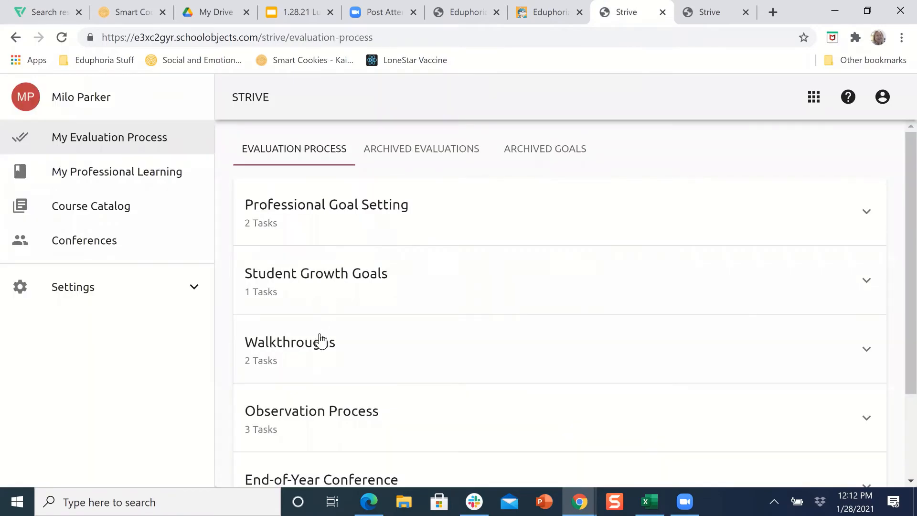
{"action": "right_click", "coordinate": [292, 411]}
{"action": "left_click", "coordinate": [292, 414]}
{"action": "scroll", "coordinate": [369, 355], "scroll_direction": "down", "scroll_amount": 5}
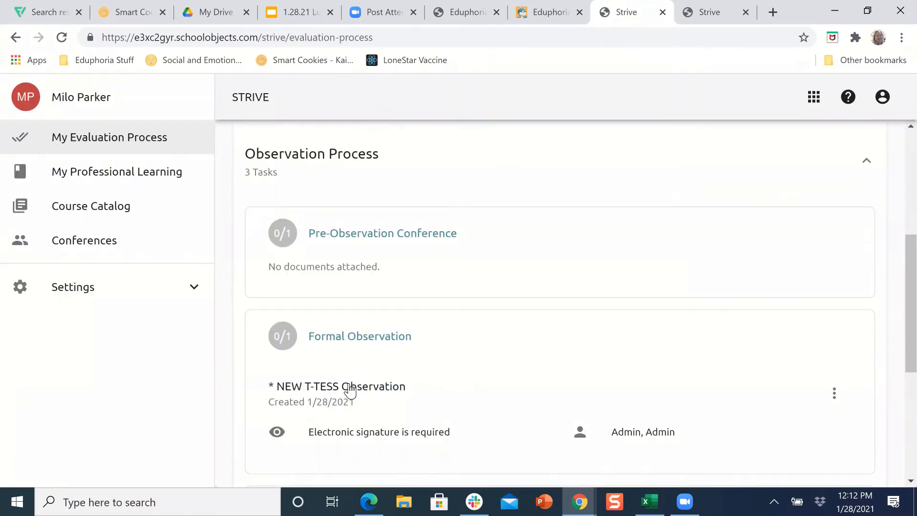
{"action": "left_click", "coordinate": [344, 388]}
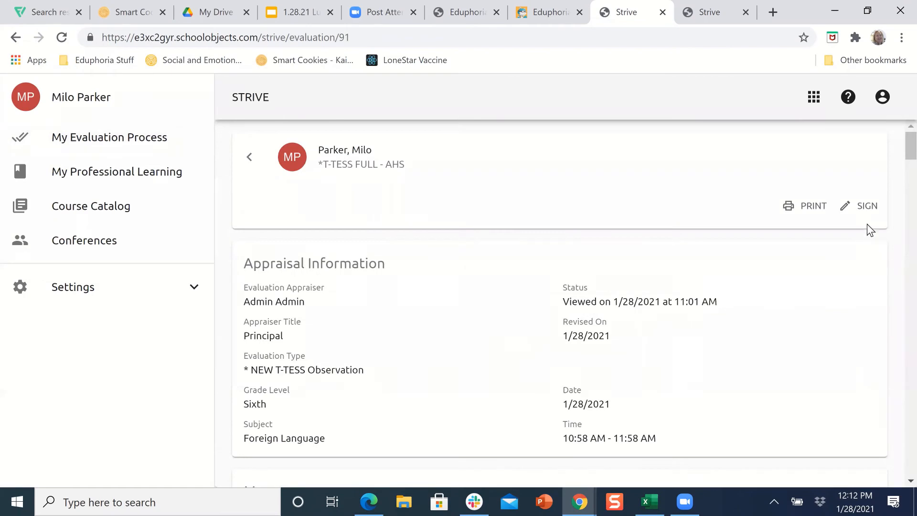
- Sign the observation electronically as the staff member with the username, account password and security answer, decline password saving, and close the signature page
{"action": "left_click", "coordinate": [867, 207]}
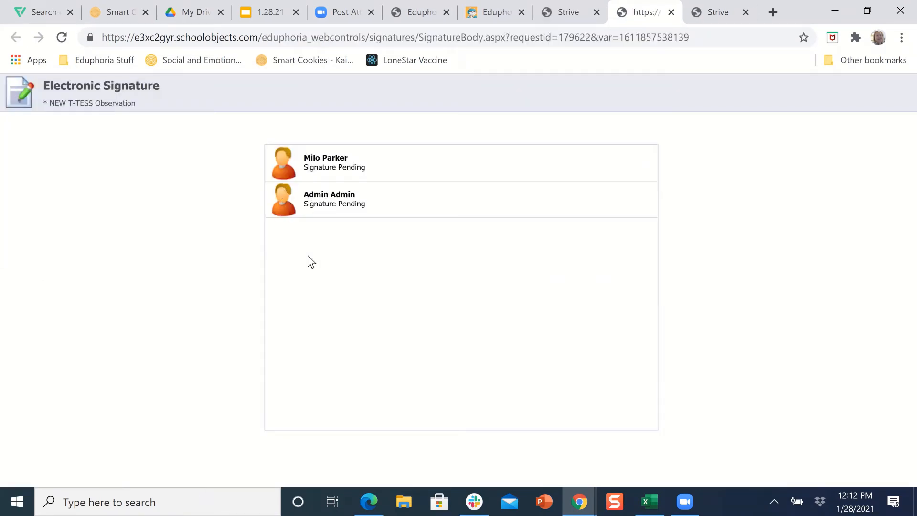
{"action": "left_click", "coordinate": [333, 166]}
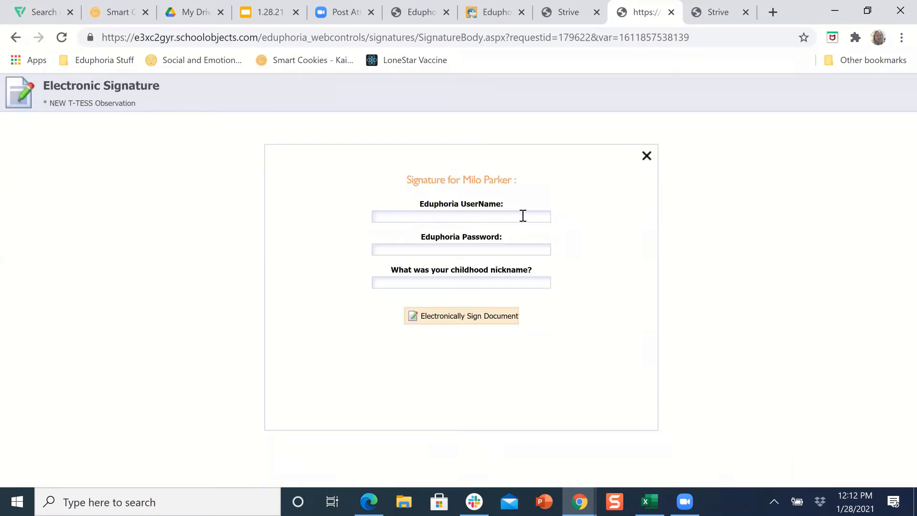
{"action": "left_click", "coordinate": [468, 217]}
{"action": "left_click", "coordinate": [466, 240]}
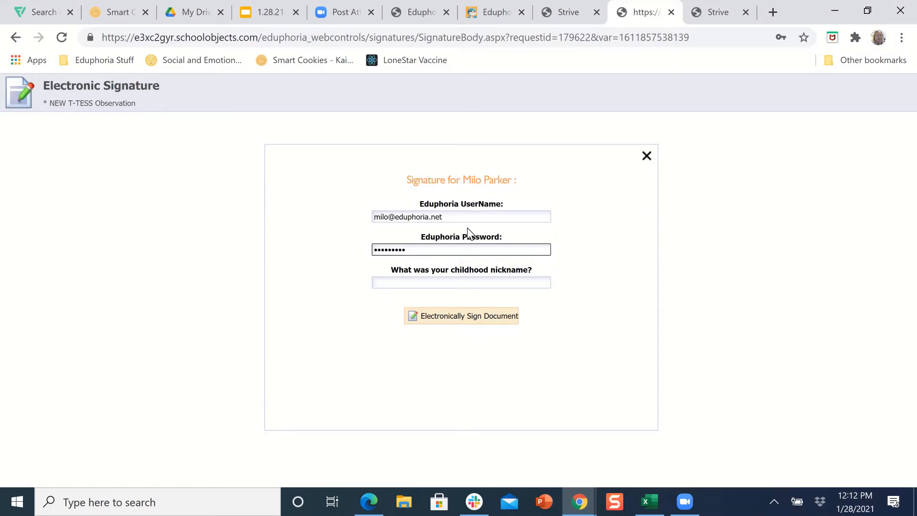
{"action": "left_click", "coordinate": [436, 282]}
{"action": "type", "text": "••••"}
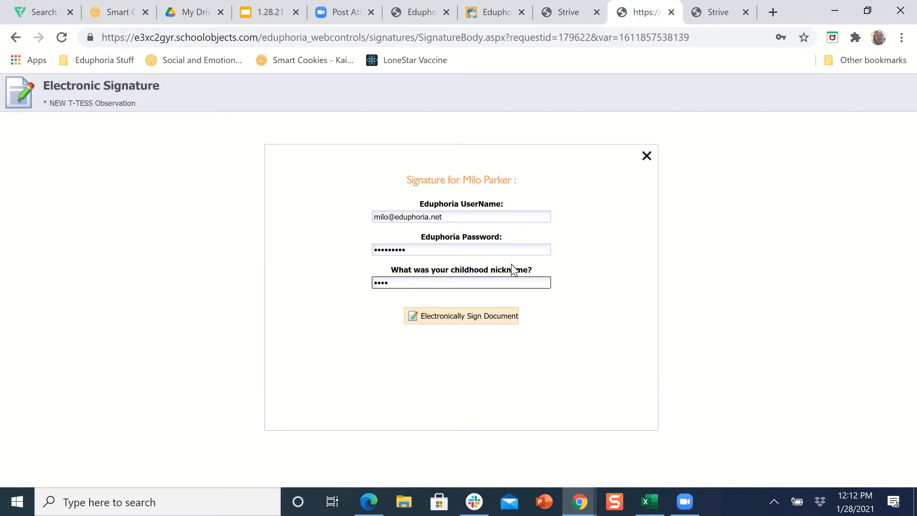
{"action": "left_click", "coordinate": [451, 319]}
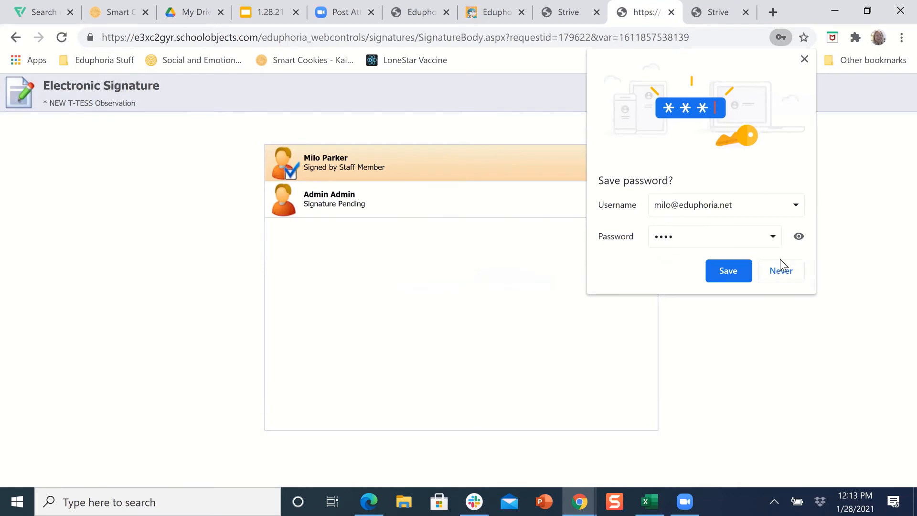
{"action": "left_click", "coordinate": [782, 271]}
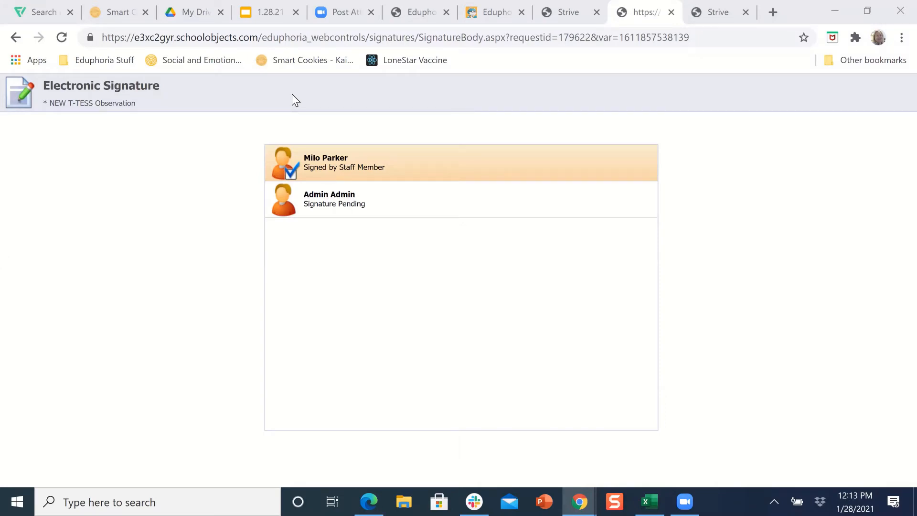
{"action": "left_click", "coordinate": [671, 12]}
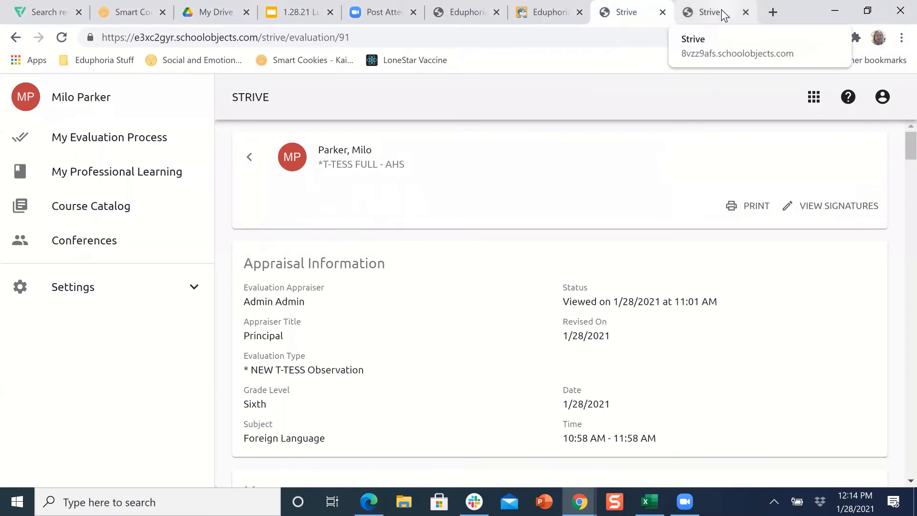
- Switch to the administrator's Strive session, search Campus View for the staff member, and open their * NEW T-TESS Observation
{"action": "left_click", "coordinate": [724, 14]}
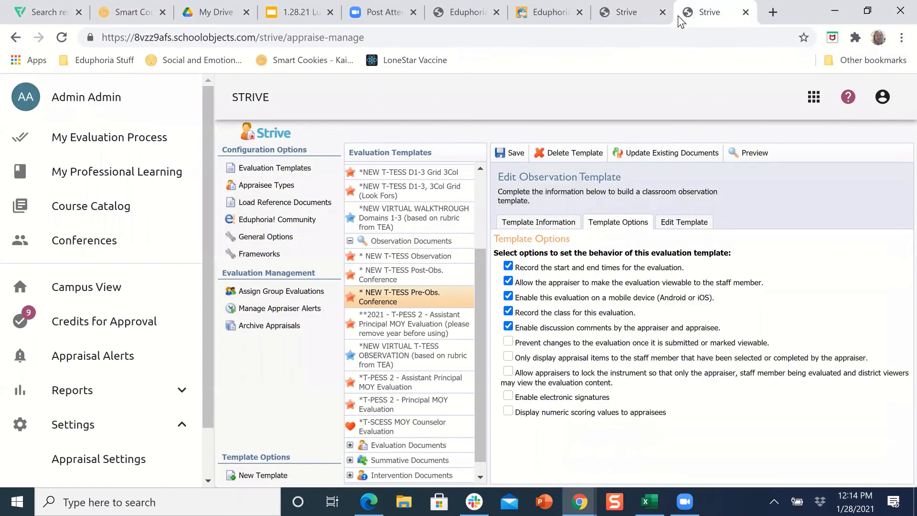
{"action": "left_click", "coordinate": [84, 296]}
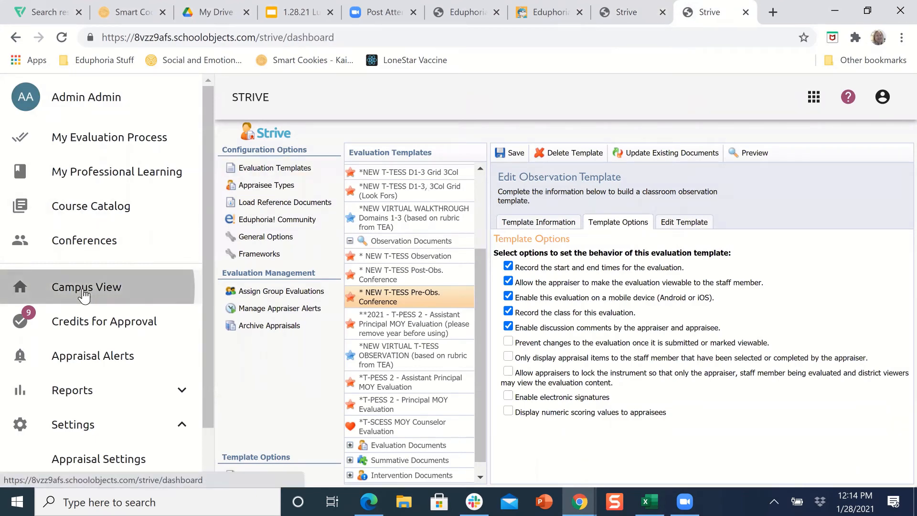
{"action": "left_click", "coordinate": [298, 207]}
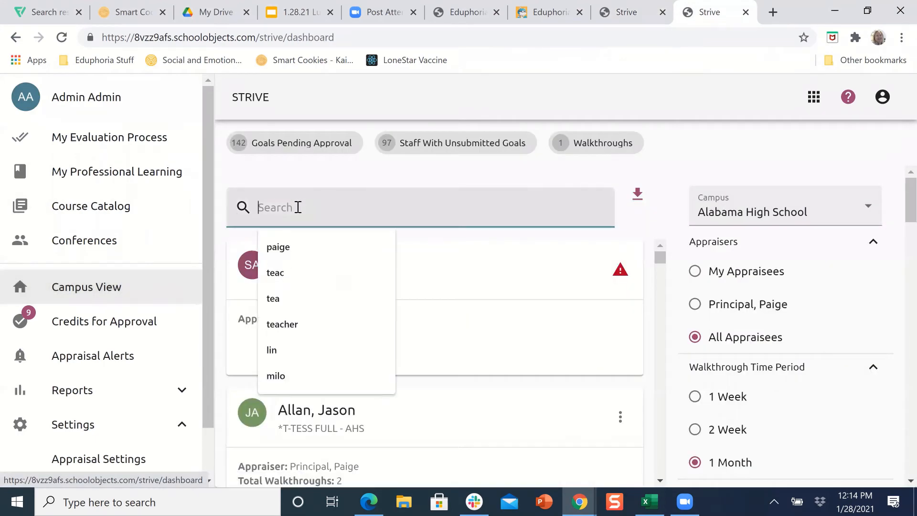
{"action": "type", "text": "mi"}
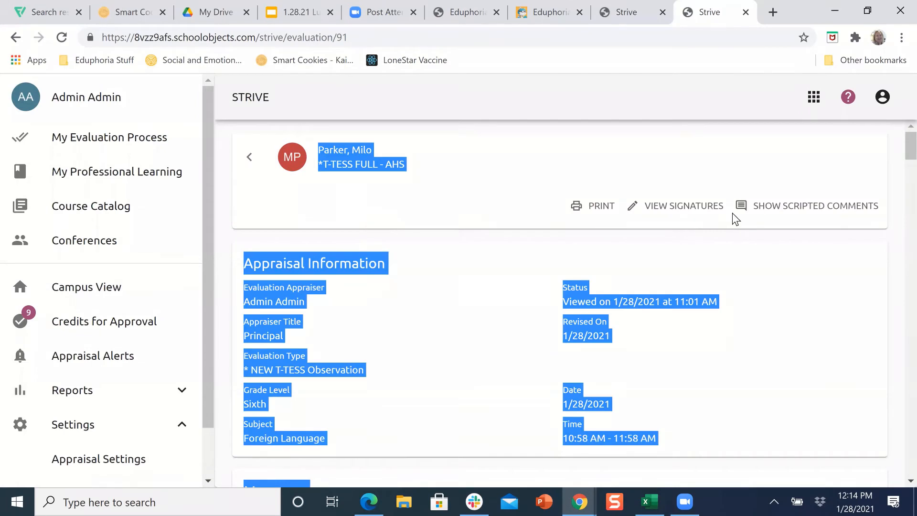
- View the observation's signatures, inspect the administrator's signing form, and close it and the signature page without signing
{"action": "left_click", "coordinate": [681, 210]}
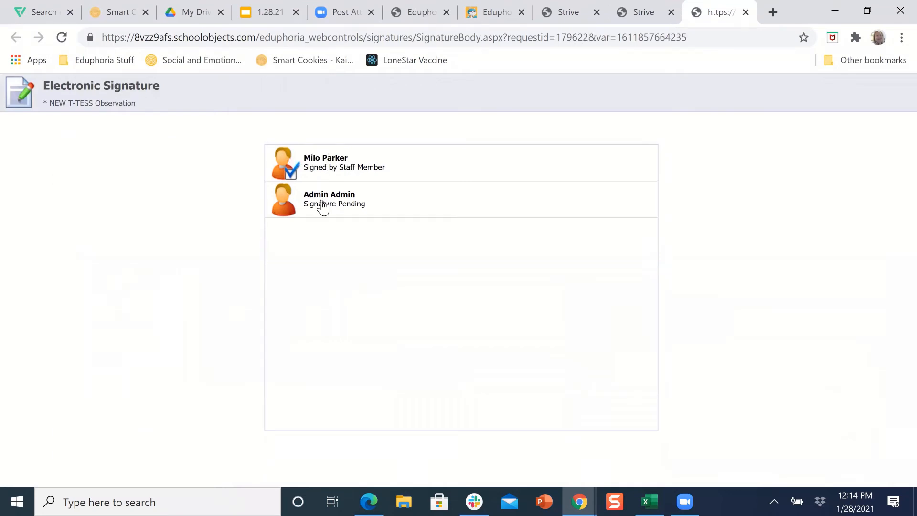
{"action": "left_click", "coordinate": [323, 206]}
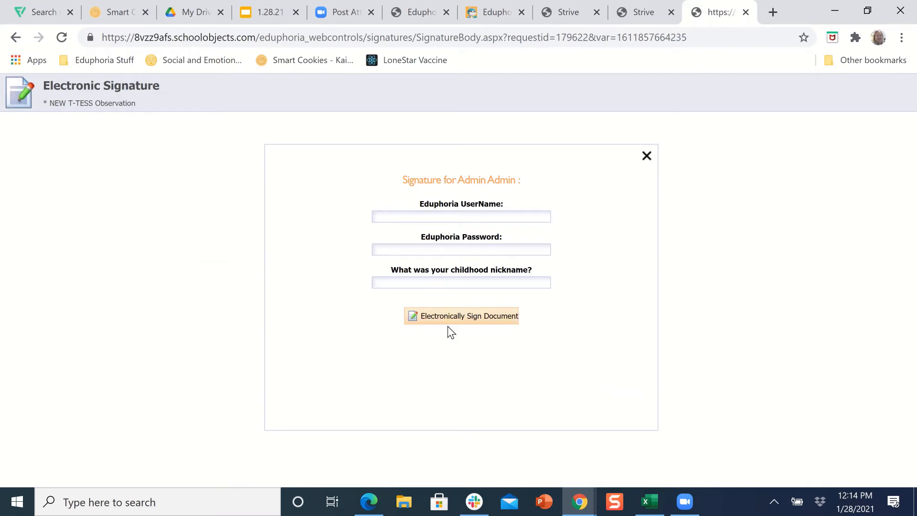
{"action": "left_click", "coordinate": [647, 157]}
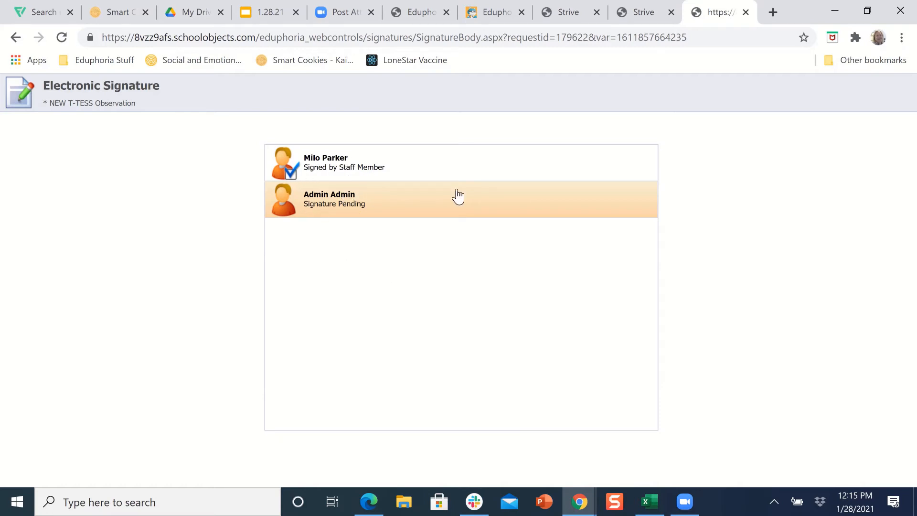
{"action": "left_click", "coordinate": [746, 13]}
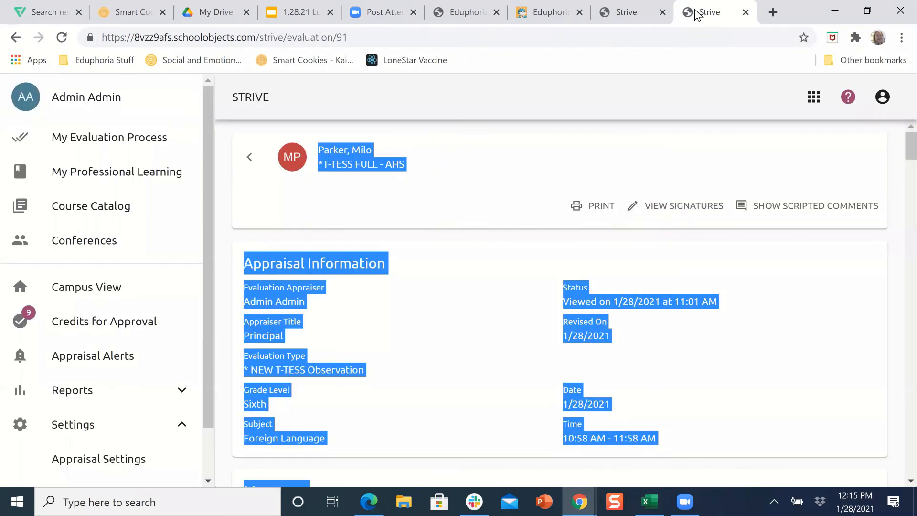
- Return to the staff member's session, open Formspace, and review the Morning Announcements Submission draft dated 1/28/2021
{"action": "left_click", "coordinate": [630, 17]}
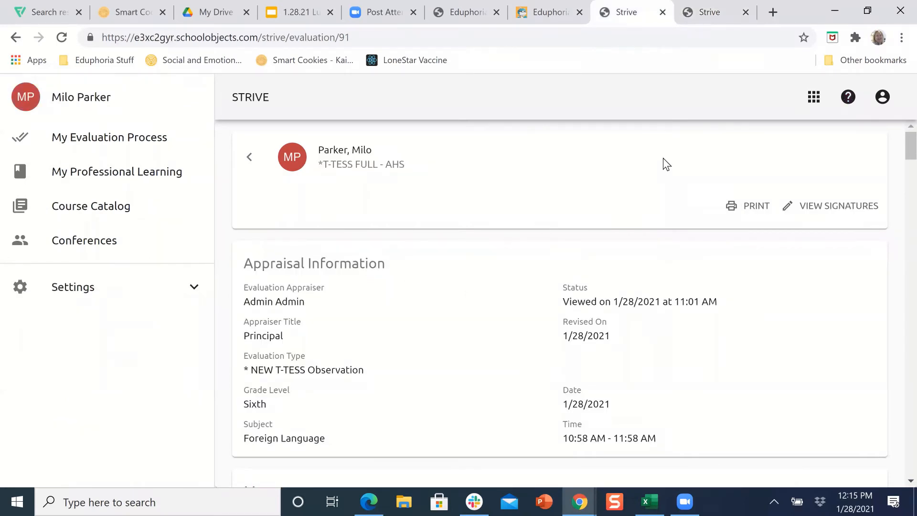
{"action": "left_click", "coordinate": [812, 104]}
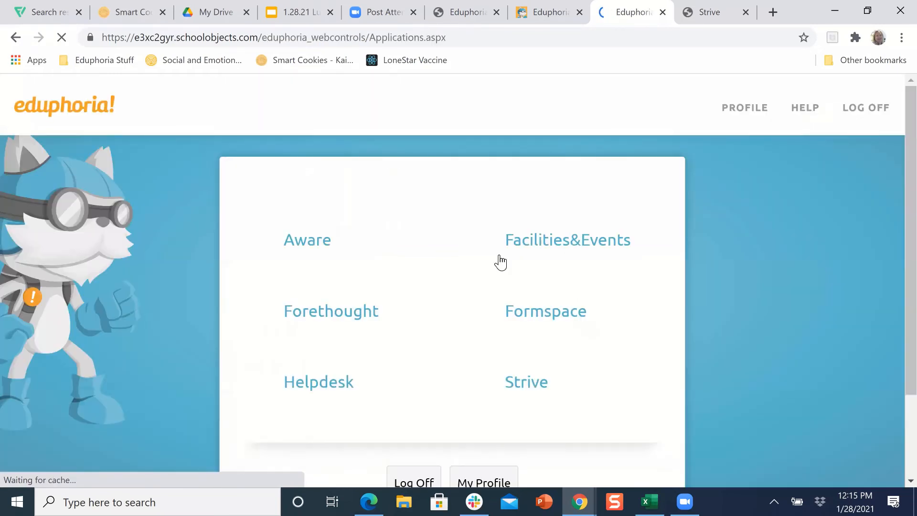
{"action": "left_click", "coordinate": [529, 313]}
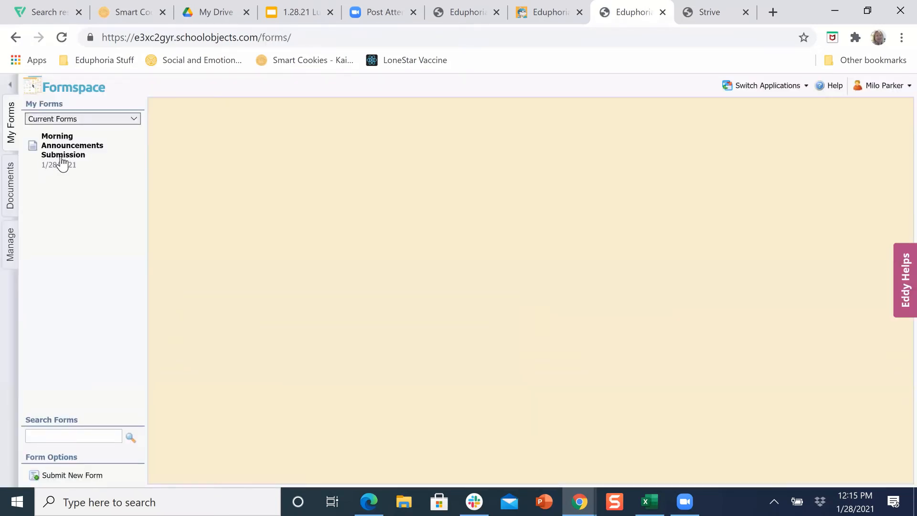
{"action": "left_click", "coordinate": [62, 163]}
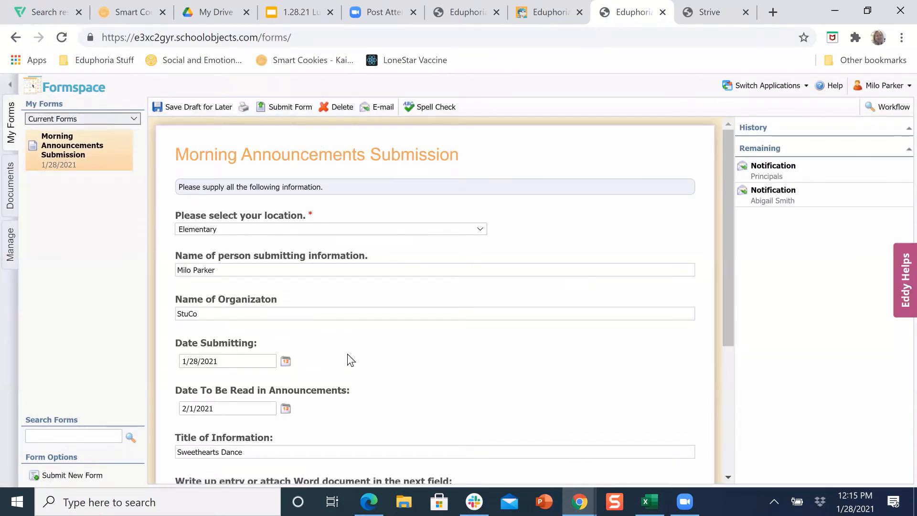
{"action": "scroll", "coordinate": [348, 353], "scroll_direction": "down", "scroll_amount": 5}
{"action": "scroll", "coordinate": [348, 354], "scroll_direction": "up", "scroll_amount": 5}
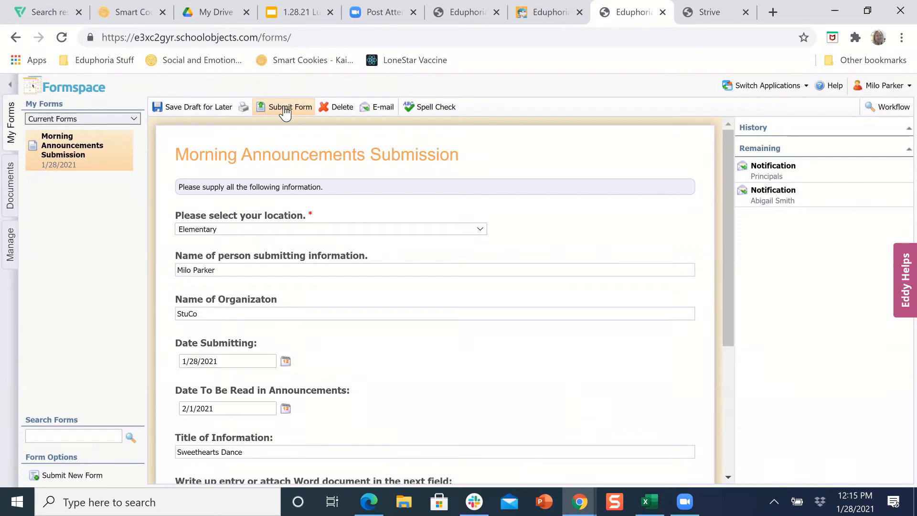
- Sign and submit the Morning Announcements Submission form using the account password and security answer
{"action": "left_click", "coordinate": [285, 113]}
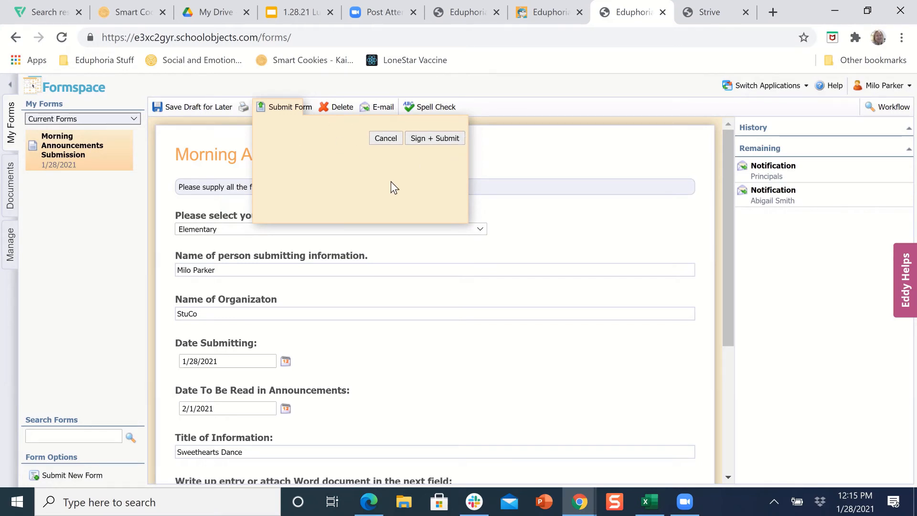
{"action": "left_click", "coordinate": [431, 138]}
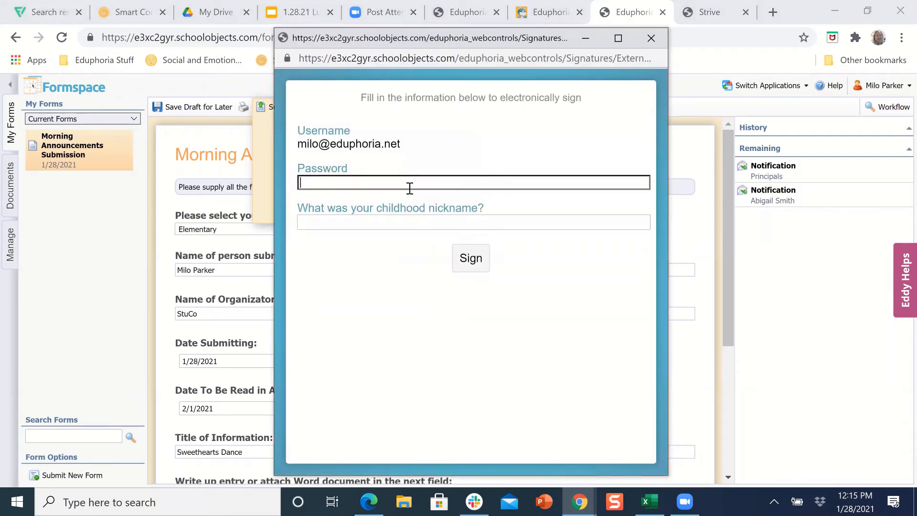
{"action": "type", "text": "•••••••••"}
{"action": "left_click", "coordinate": [351, 216]}
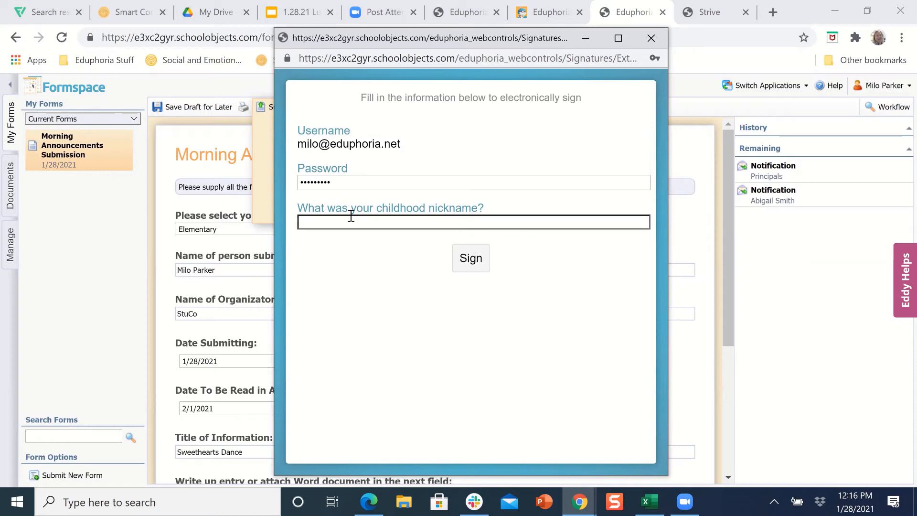
{"action": "type", "text": "••••"}
{"action": "left_click", "coordinate": [468, 262]}
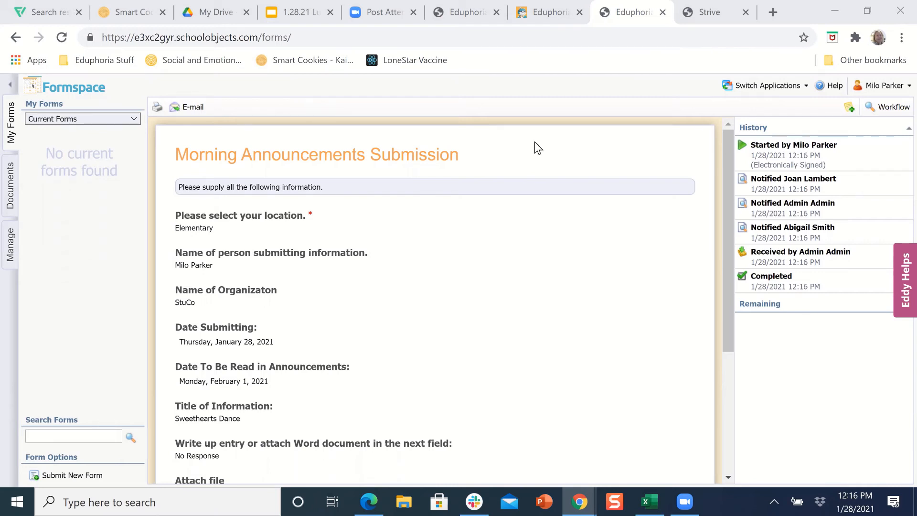
- Return to the administrator's session, switch from Strive to Web Manager, and open the user profile options under user management
{"action": "left_click", "coordinate": [701, 13]}
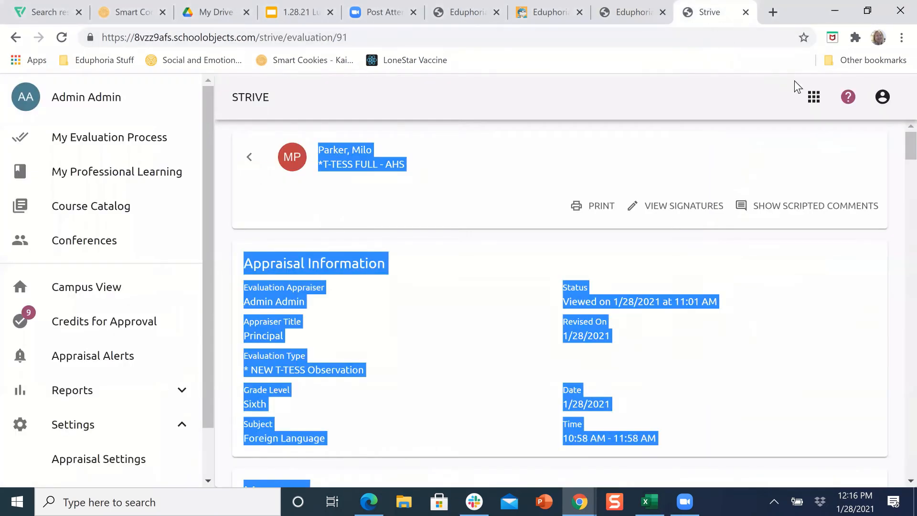
{"action": "left_click", "coordinate": [813, 98]}
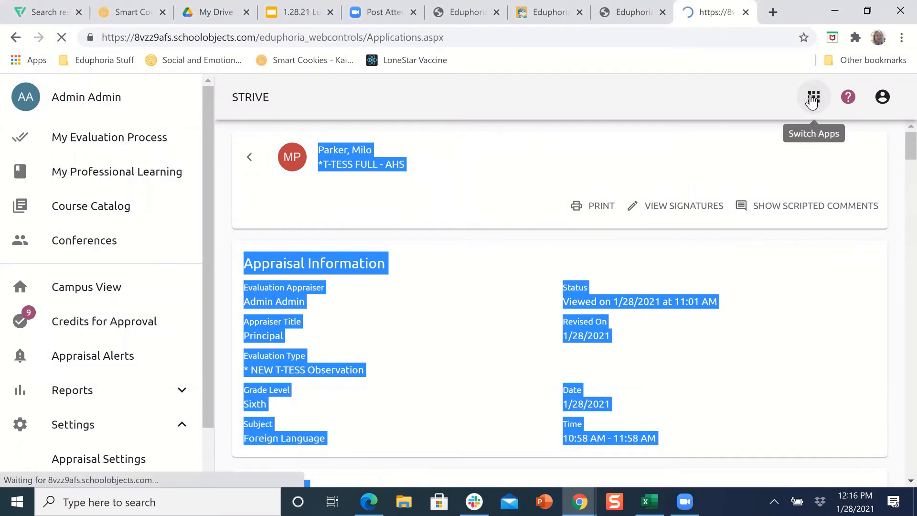
{"action": "scroll", "coordinate": [373, 396], "scroll_direction": "down", "scroll_amount": 3}
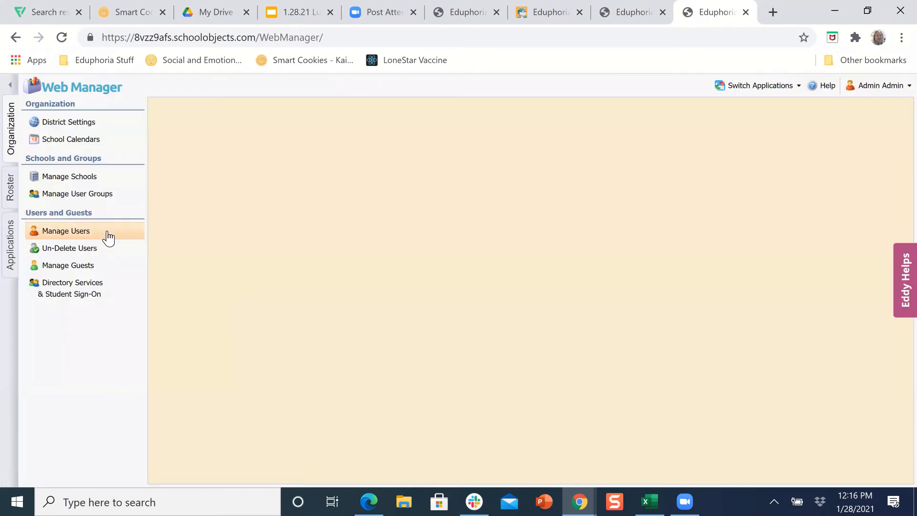
{"action": "left_click", "coordinate": [59, 234]}
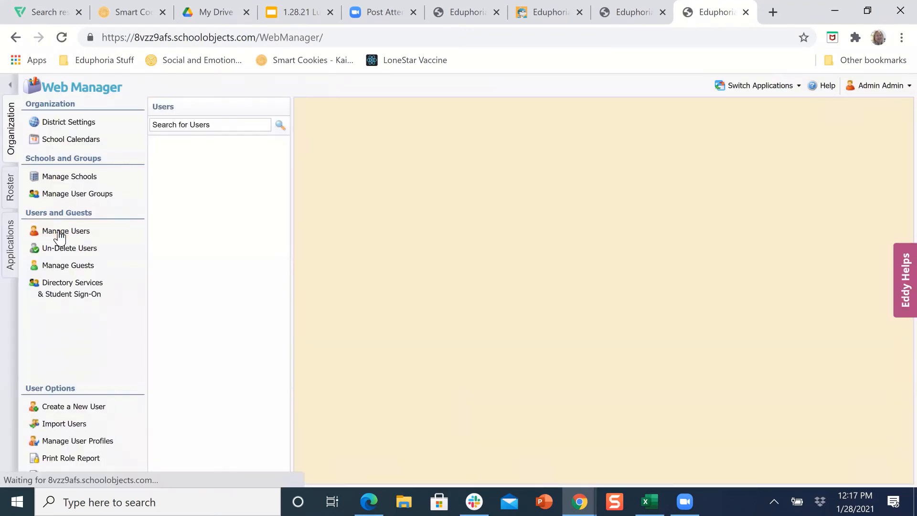
{"action": "left_click", "coordinate": [53, 447]}
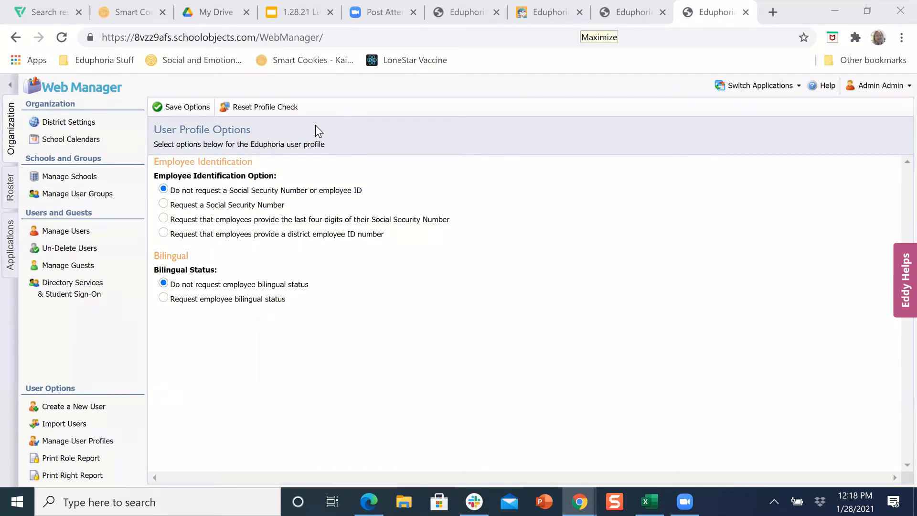
{"action": "right_click", "coordinate": [581, 27]}
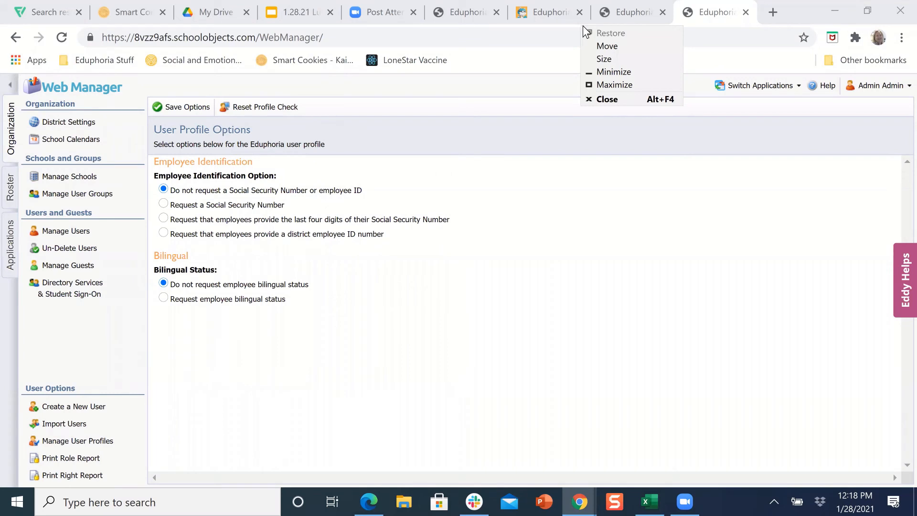
{"action": "left_click", "coordinate": [583, 26]}
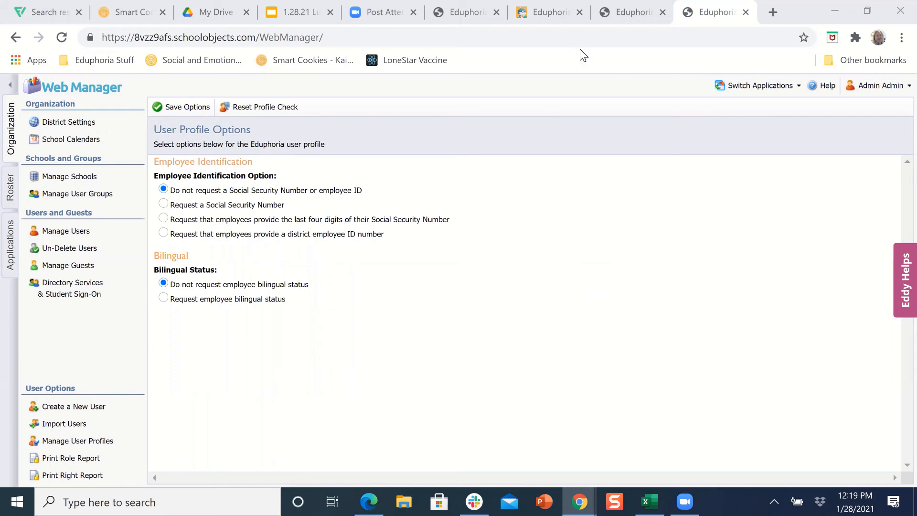
- Switch to the Eduphoria help center and open its System Management category
{"action": "left_click", "coordinate": [542, 13]}
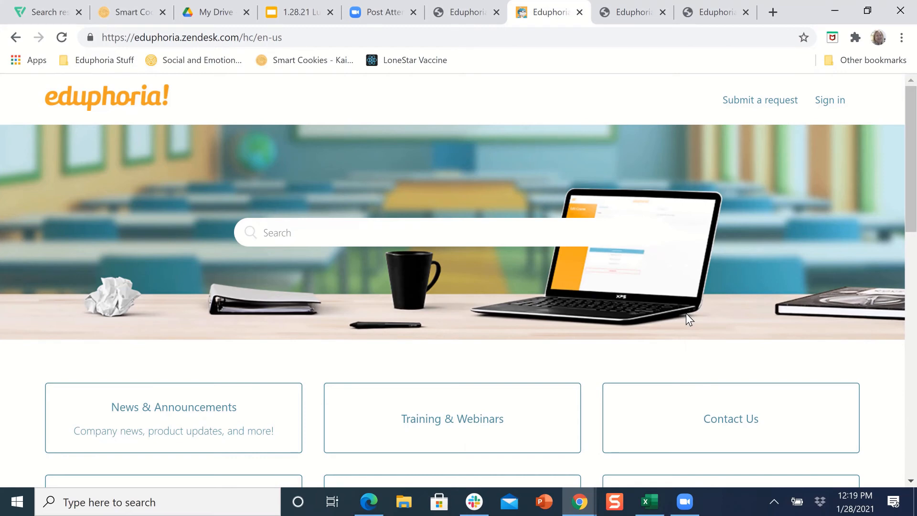
{"action": "scroll", "coordinate": [666, 320], "scroll_direction": "down", "scroll_amount": 3}
{"action": "scroll", "coordinate": [528, 249], "scroll_direction": "down", "scroll_amount": 2}
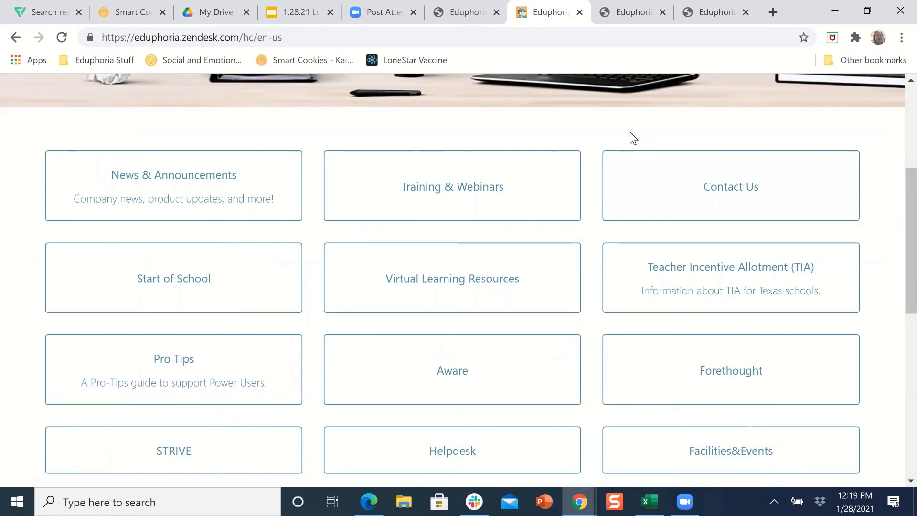
{"action": "scroll", "coordinate": [505, 299], "scroll_direction": "down", "scroll_amount": 1}
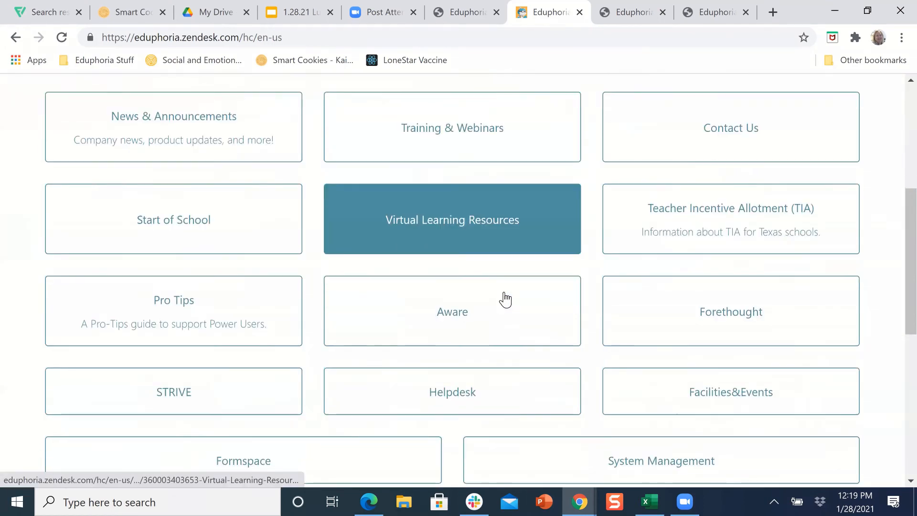
{"action": "scroll", "coordinate": [505, 299], "scroll_direction": "down", "scroll_amount": 1}
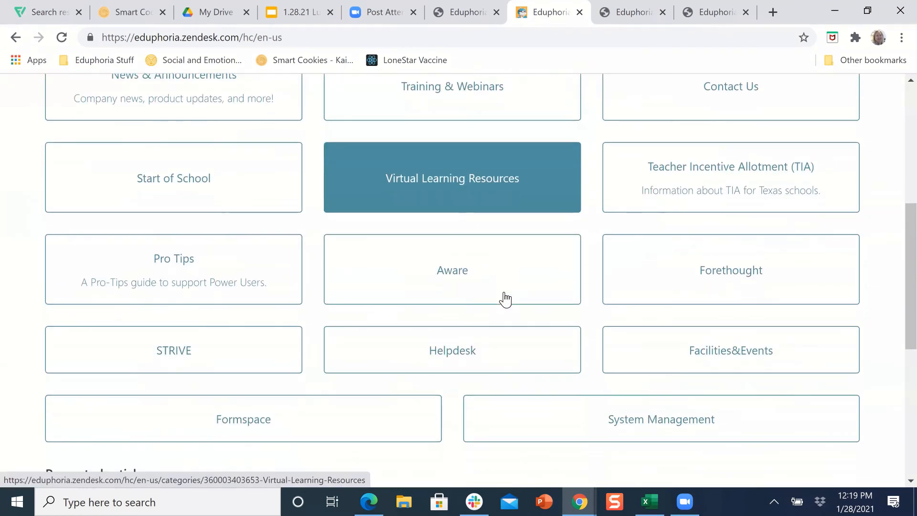
{"action": "left_click", "coordinate": [610, 422]}
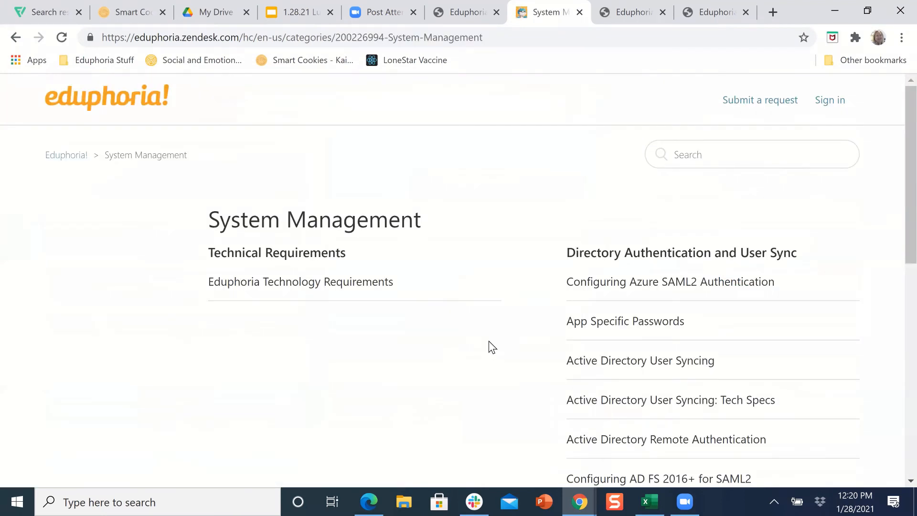
- Go to the System Management section within the category and open the Enable Electronic Signatures article
{"action": "scroll", "coordinate": [506, 357], "scroll_direction": "down", "scroll_amount": 4}
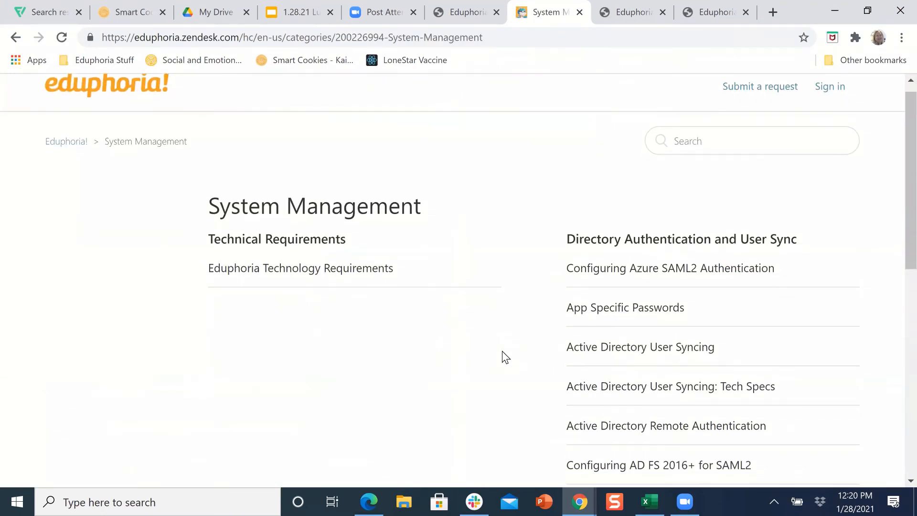
{"action": "scroll", "coordinate": [306, 287], "scroll_direction": "down", "scroll_amount": 1}
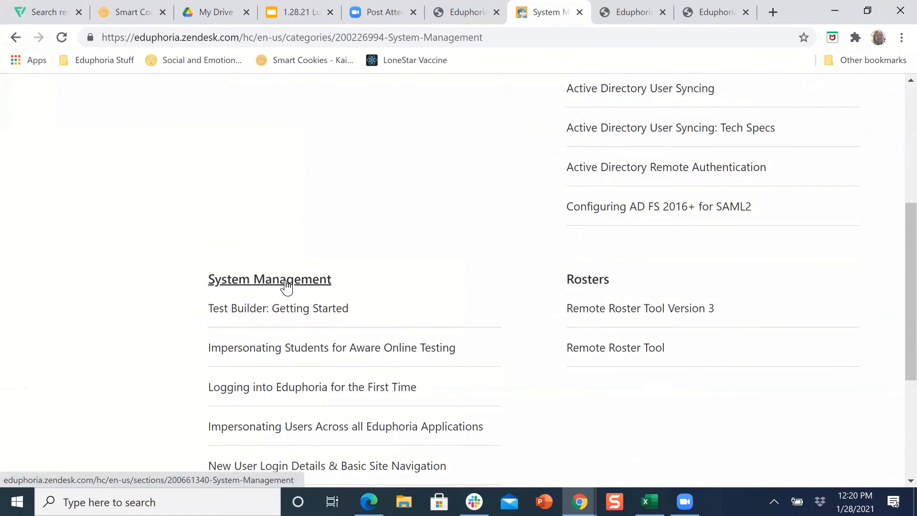
{"action": "left_click", "coordinate": [286, 280]}
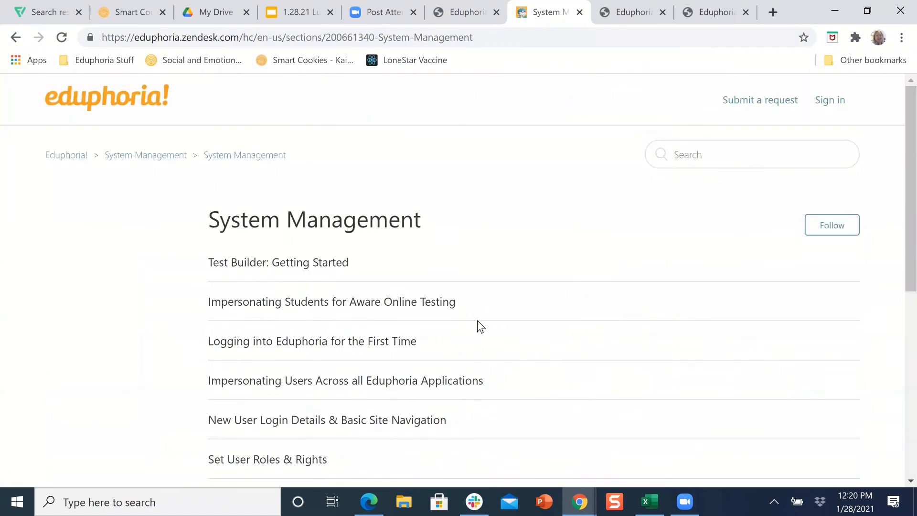
{"action": "scroll", "coordinate": [477, 330], "scroll_direction": "down", "scroll_amount": 7}
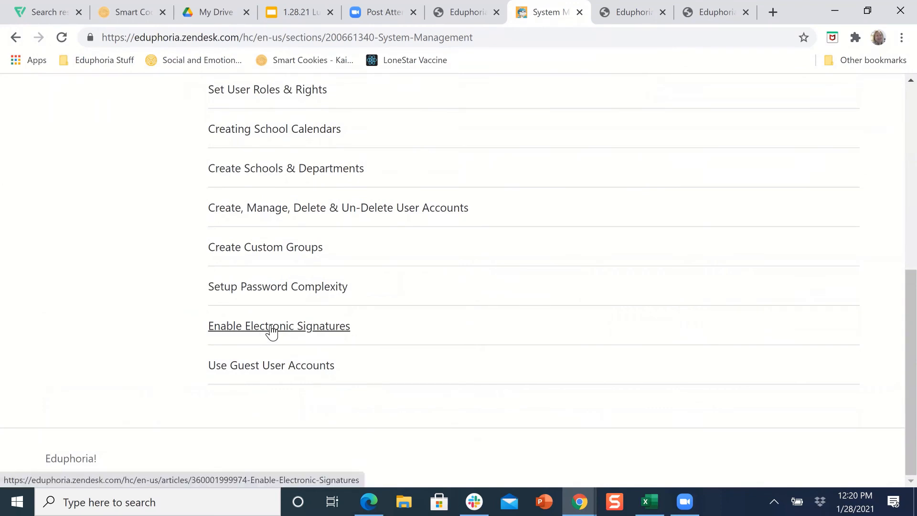
{"action": "left_click", "coordinate": [271, 329]}
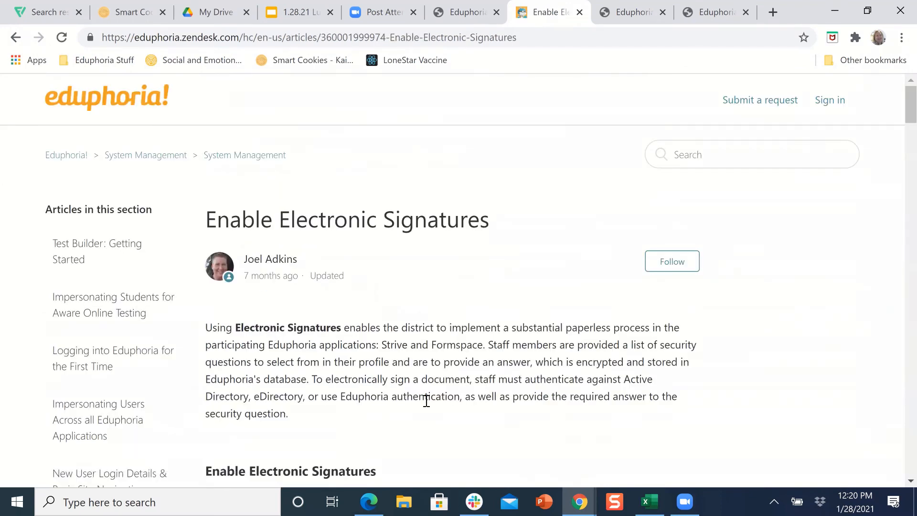
- Read the article's instructions for enabling electronic signatures, the legal counsel advice, and the Electronic Signature Agreement
{"action": "scroll", "coordinate": [427, 400], "scroll_direction": "down", "scroll_amount": 1}
{"action": "scroll", "coordinate": [375, 364], "scroll_direction": "down", "scroll_amount": 2}
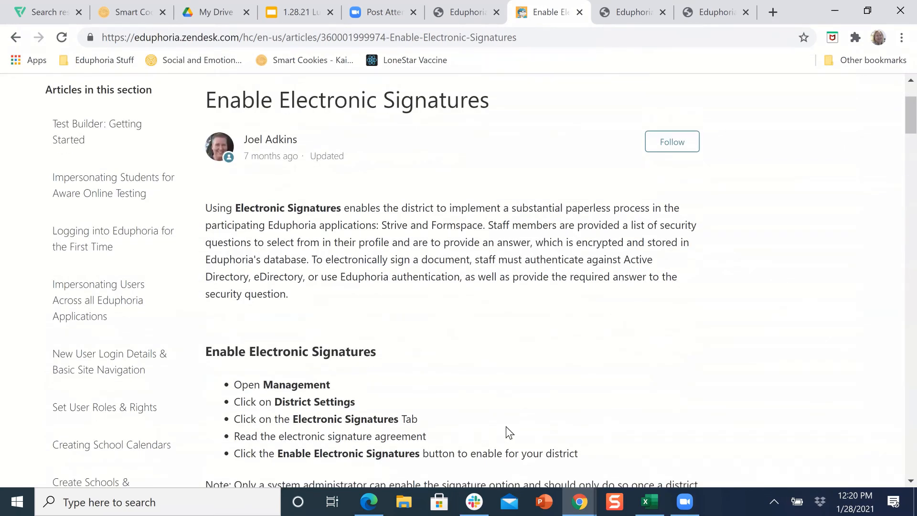
{"action": "scroll", "coordinate": [507, 427], "scroll_direction": "down", "scroll_amount": 4}
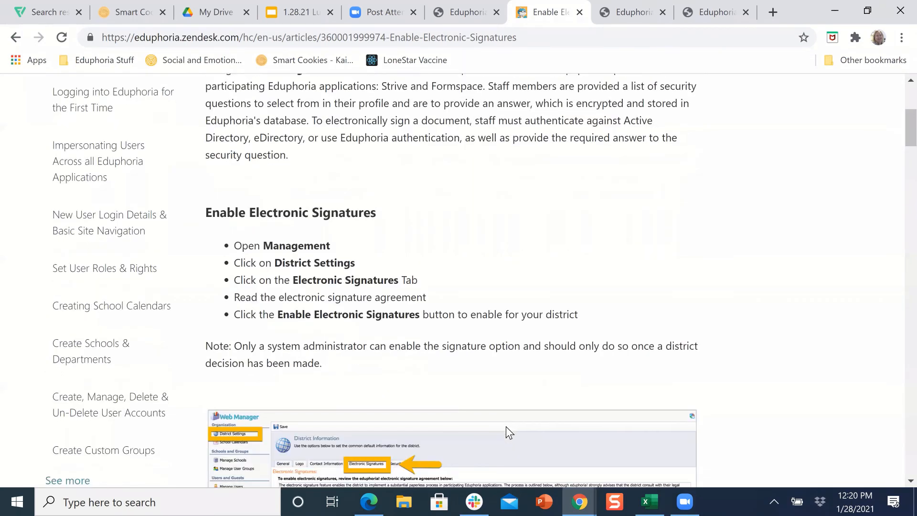
{"action": "scroll", "coordinate": [505, 426], "scroll_direction": "down", "scroll_amount": 8}
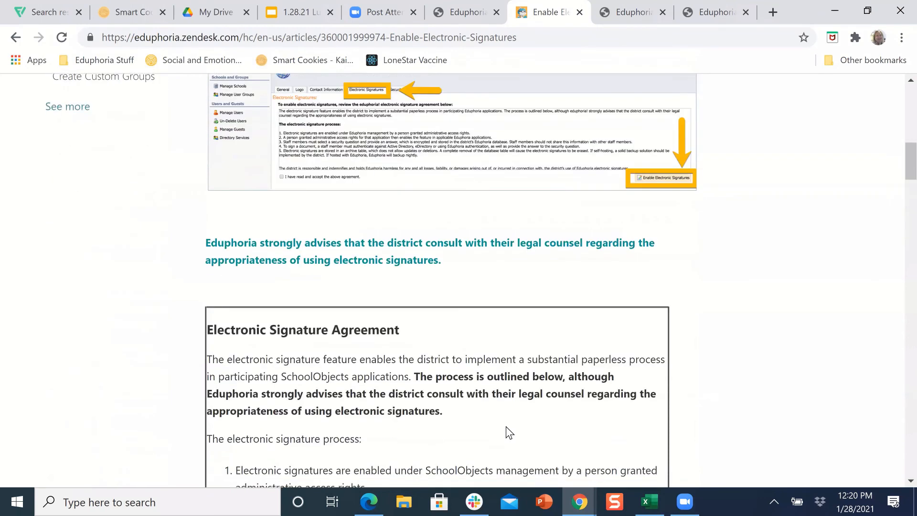
{"action": "scroll", "coordinate": [506, 426], "scroll_direction": "down", "scroll_amount": 2}
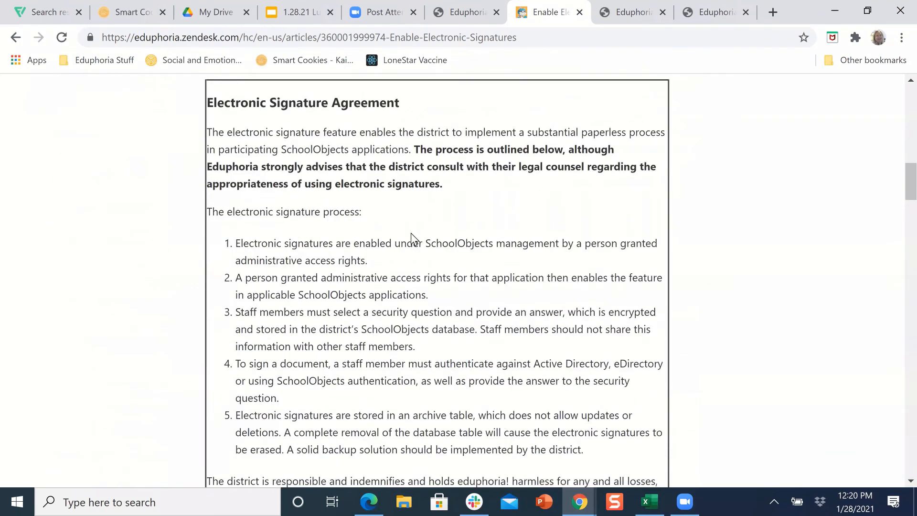
{"action": "scroll", "coordinate": [410, 241], "scroll_direction": "up", "scroll_amount": 3}
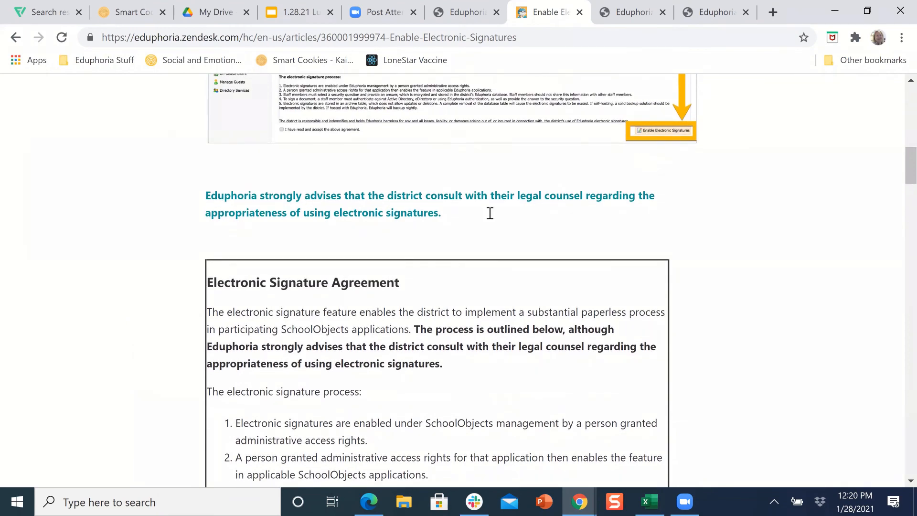
{"action": "scroll", "coordinate": [320, 139], "scroll_direction": "up", "scroll_amount": 1}
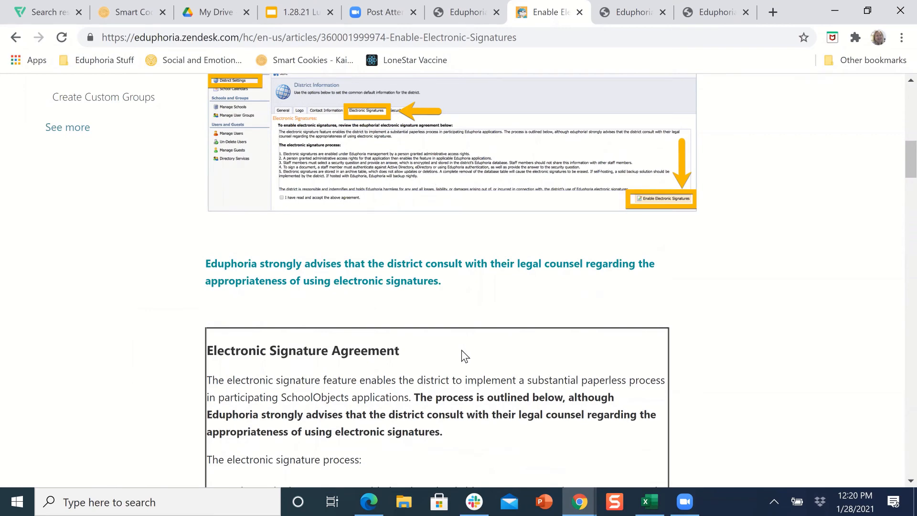
{"action": "scroll", "coordinate": [461, 350], "scroll_direction": "down", "scroll_amount": 7}
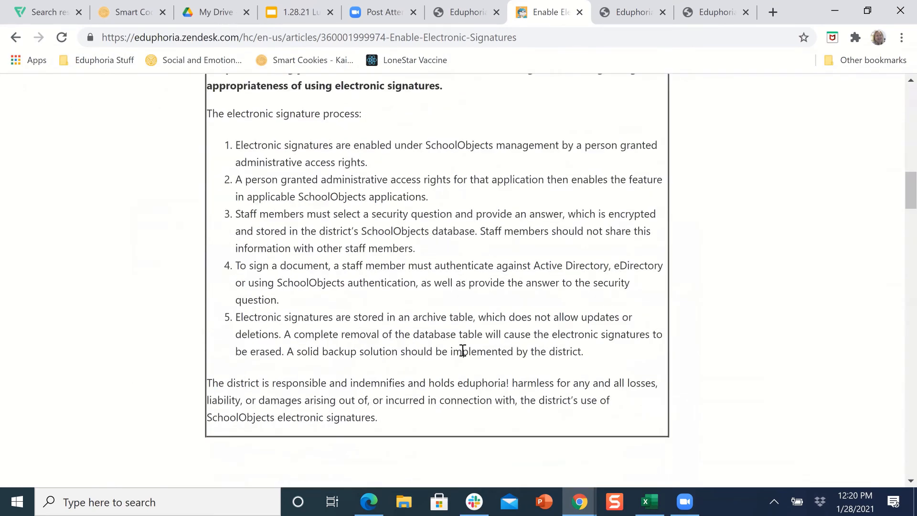
- Review the article's Strive and Formspace Electronic Signature Setup sections
{"action": "scroll", "coordinate": [463, 351], "scroll_direction": "down", "scroll_amount": 2}
{"action": "scroll", "coordinate": [451, 388], "scroll_direction": "down", "scroll_amount": 5}
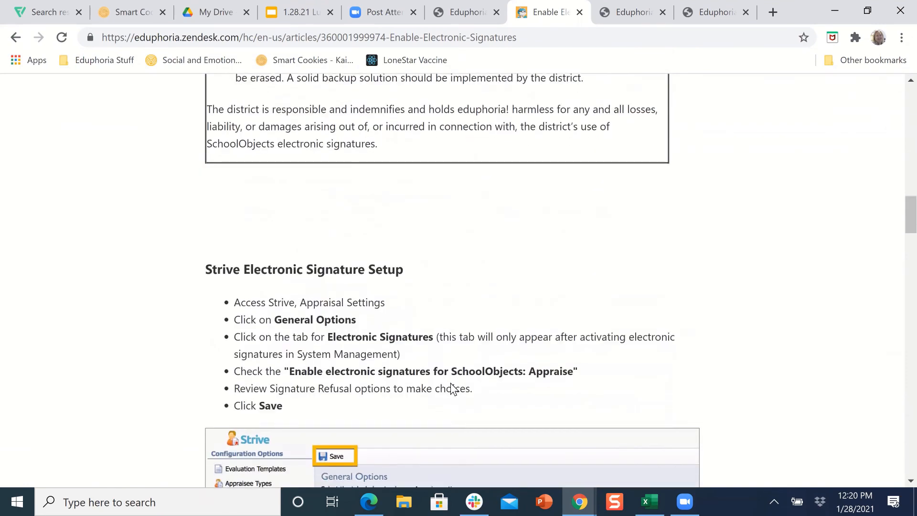
{"action": "scroll", "coordinate": [451, 382], "scroll_direction": "down", "scroll_amount": 3}
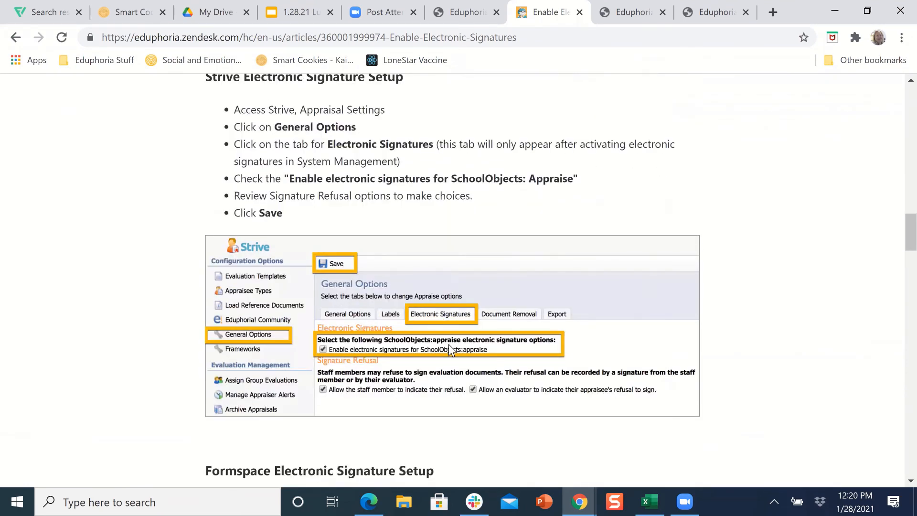
{"action": "scroll", "coordinate": [449, 345], "scroll_direction": "down", "scroll_amount": 5}
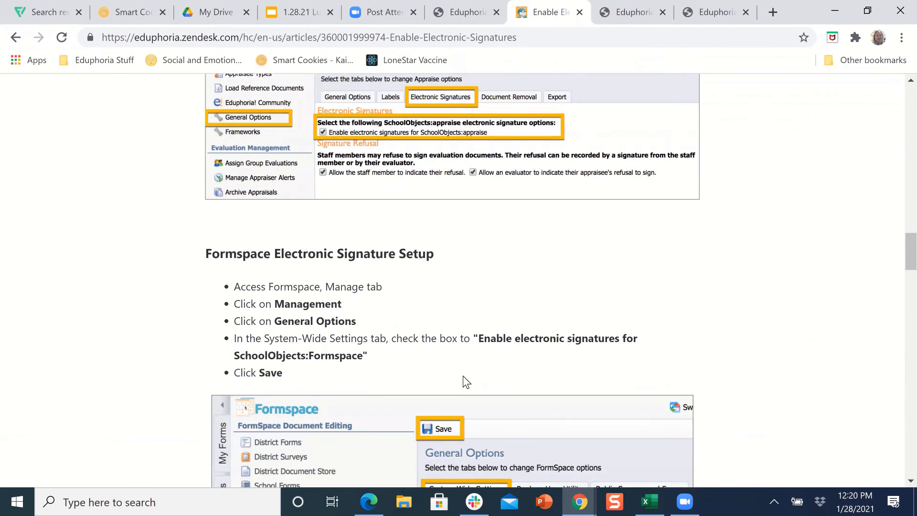
{"action": "scroll", "coordinate": [463, 376], "scroll_direction": "down", "scroll_amount": 8}
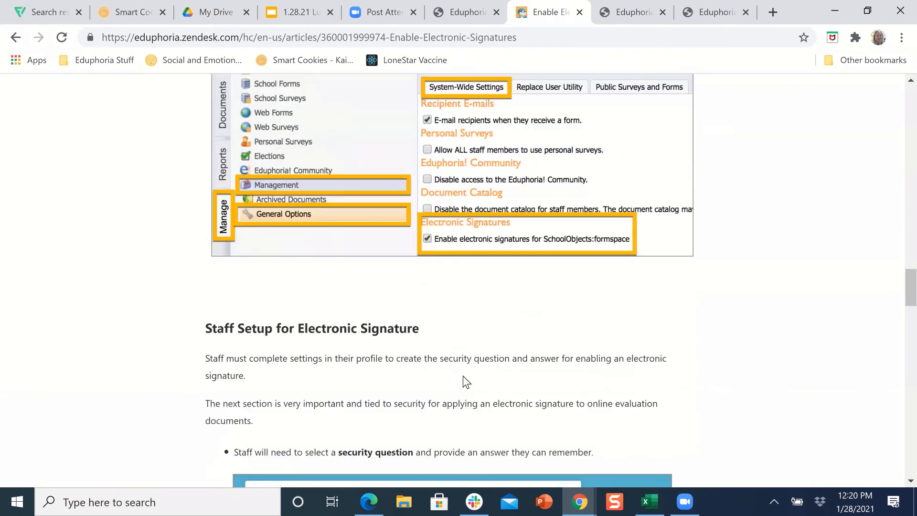
- Review the Staff Setup for Electronic Signature section and its security question list, and return to the System Management article list
{"action": "scroll", "coordinate": [463, 375], "scroll_direction": "down", "scroll_amount": 3}
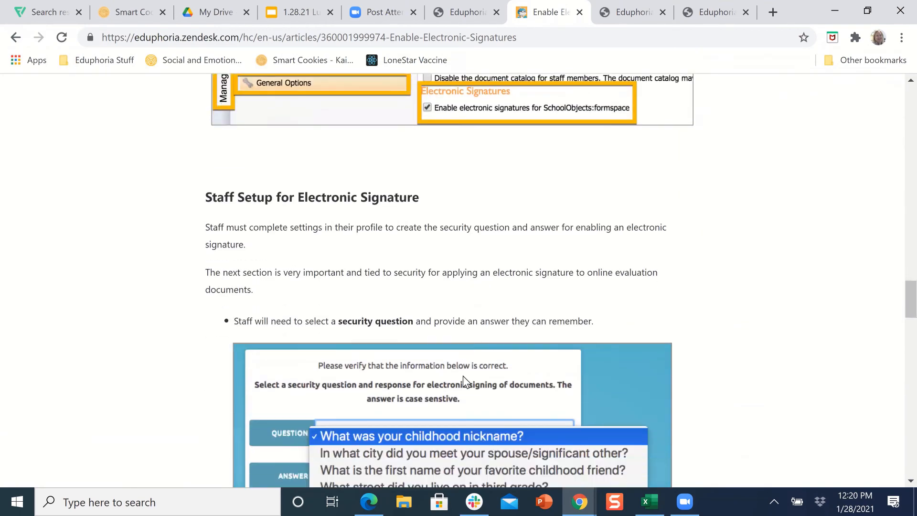
{"action": "scroll", "coordinate": [418, 160], "scroll_direction": "down", "scroll_amount": 2}
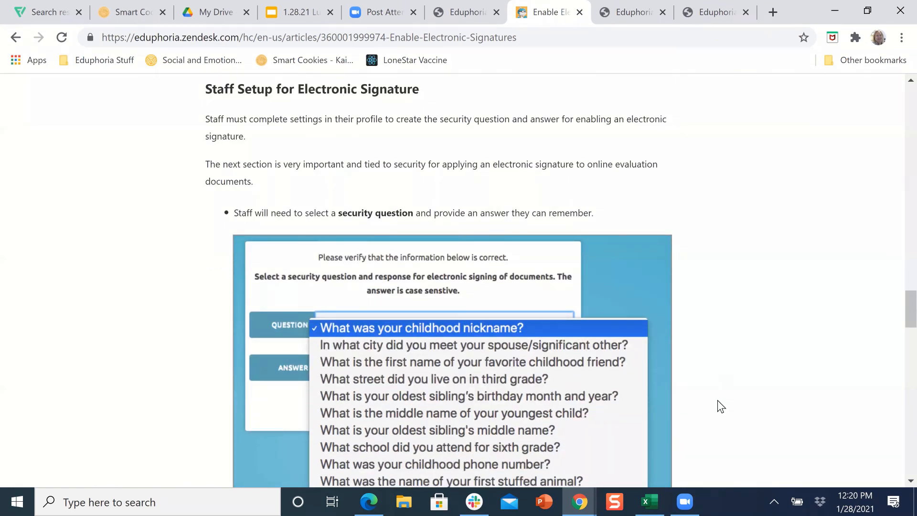
{"action": "scroll", "coordinate": [718, 401], "scroll_direction": "down", "scroll_amount": 4}
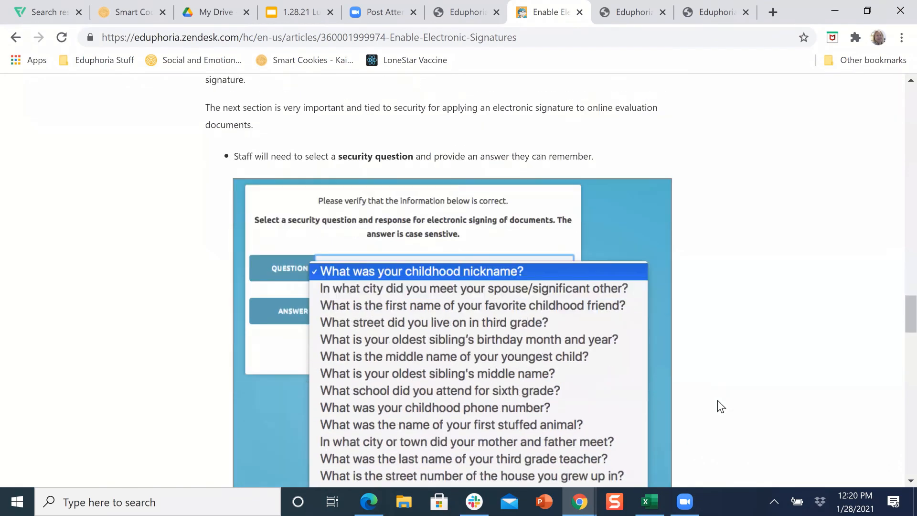
{"action": "scroll", "coordinate": [717, 400], "scroll_direction": "down", "scroll_amount": 3}
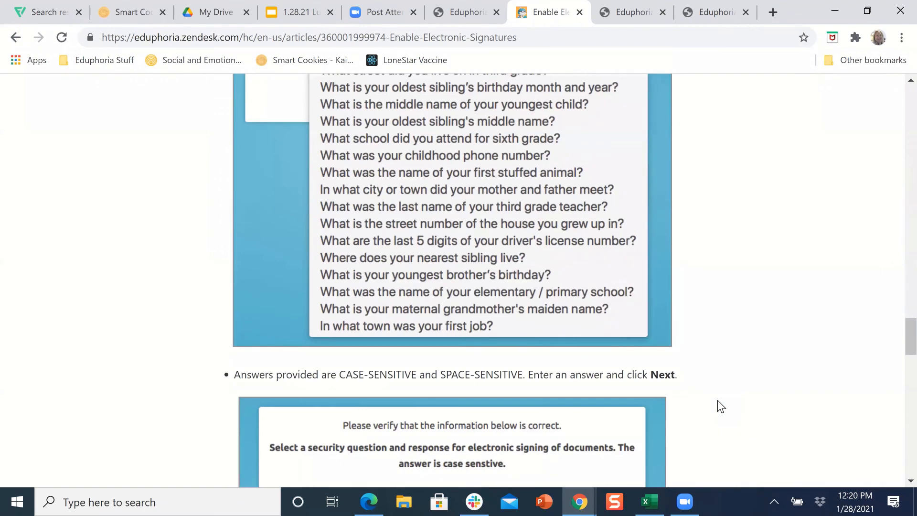
{"action": "scroll", "coordinate": [718, 400], "scroll_direction": "up", "scroll_amount": 4}
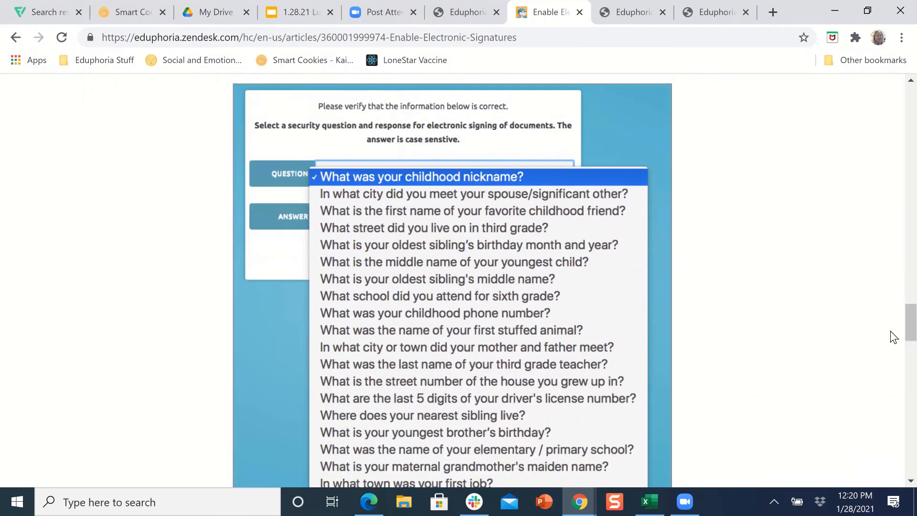
{"action": "scroll", "coordinate": [763, 296], "scroll_direction": "up", "scroll_amount": 5}
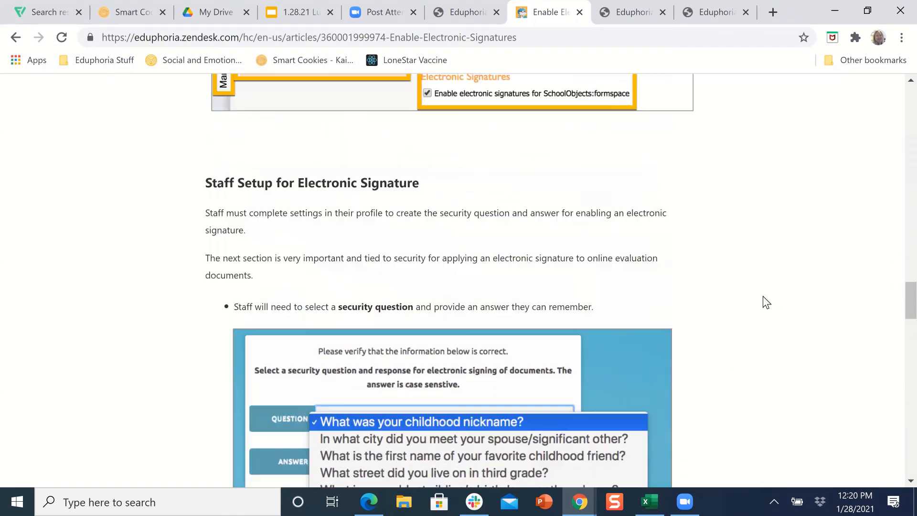
{"action": "scroll", "coordinate": [764, 296], "scroll_direction": "up", "scroll_amount": 20}
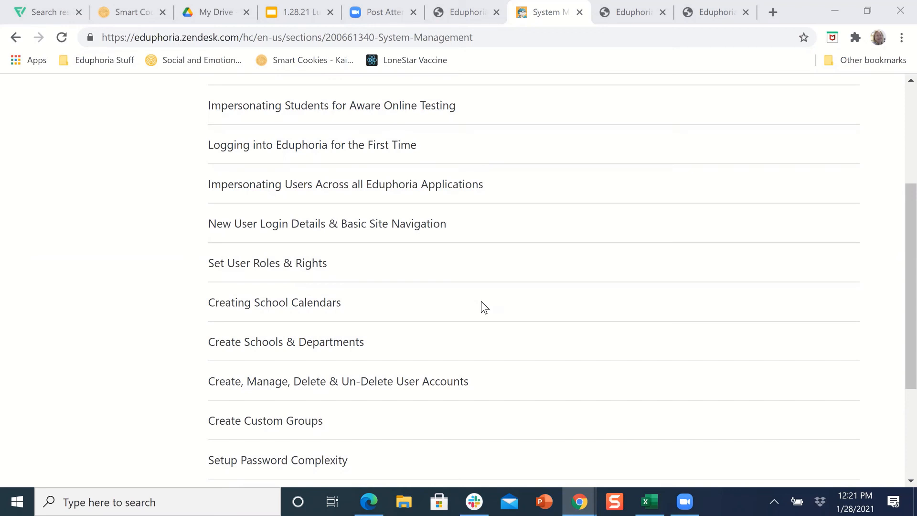
- Return to the staff member's Formspace session and switch from Formspace to the Strive application
{"action": "left_click", "coordinate": [632, 13]}
{"action": "left_click", "coordinate": [779, 89]}
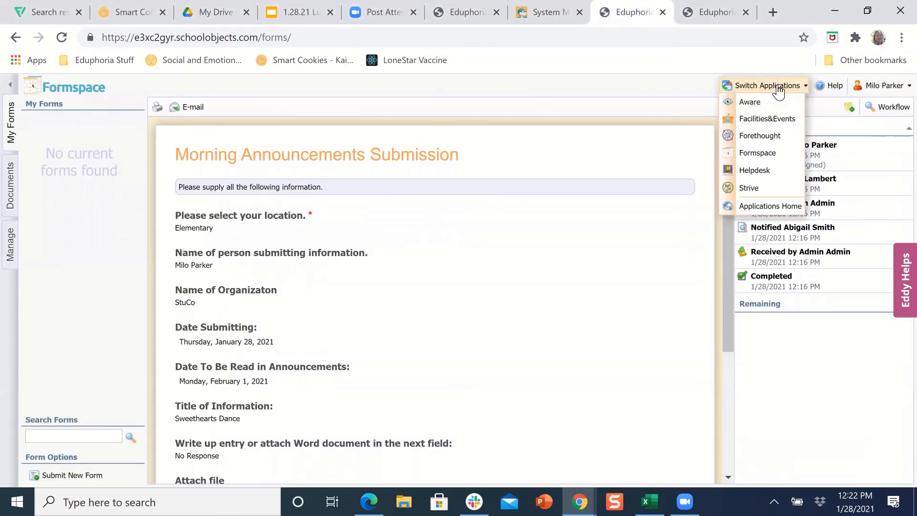
{"action": "right_click", "coordinate": [751, 188]}
{"action": "key", "text": "Escape"}
{"action": "left_click", "coordinate": [751, 187]}
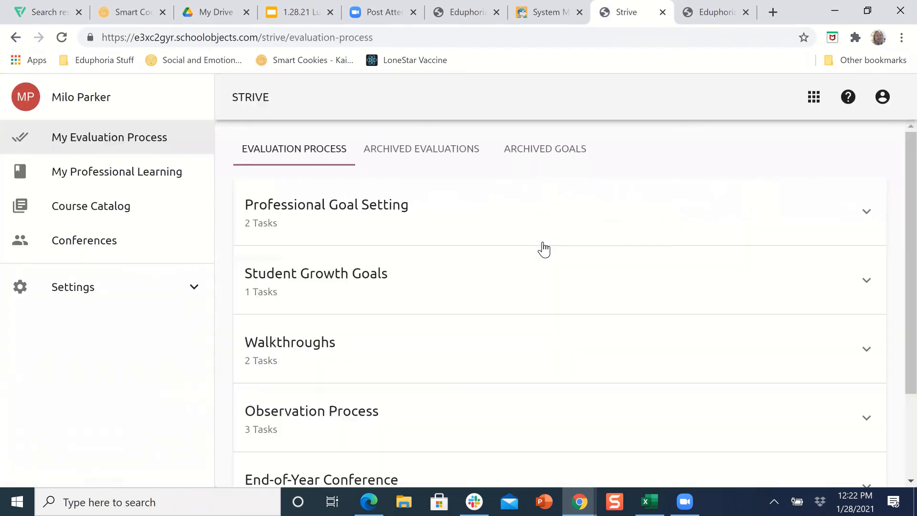
- Expand the Observation Process section and open the NEW T-TESS Observation under Formal Observation
{"action": "left_click", "coordinate": [310, 405]}
{"action": "scroll", "coordinate": [389, 315], "scroll_direction": "down", "scroll_amount": 6}
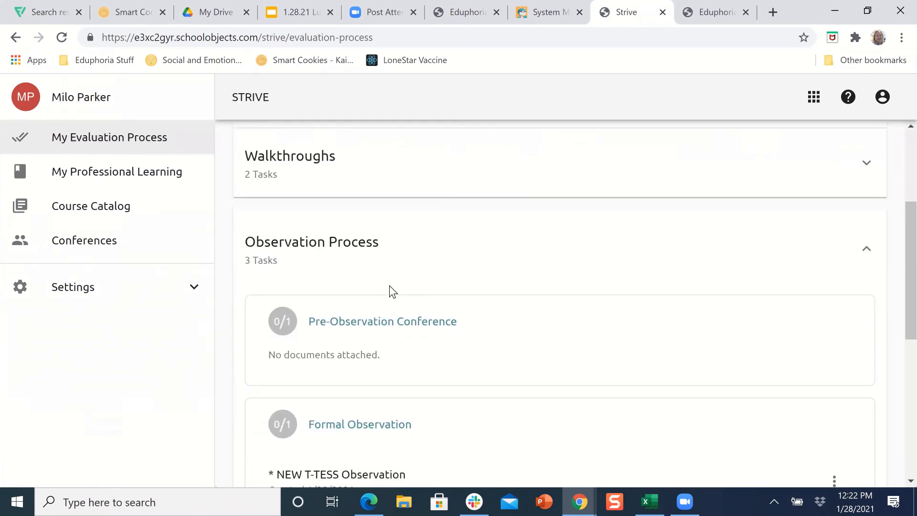
{"action": "left_click", "coordinate": [325, 372]}
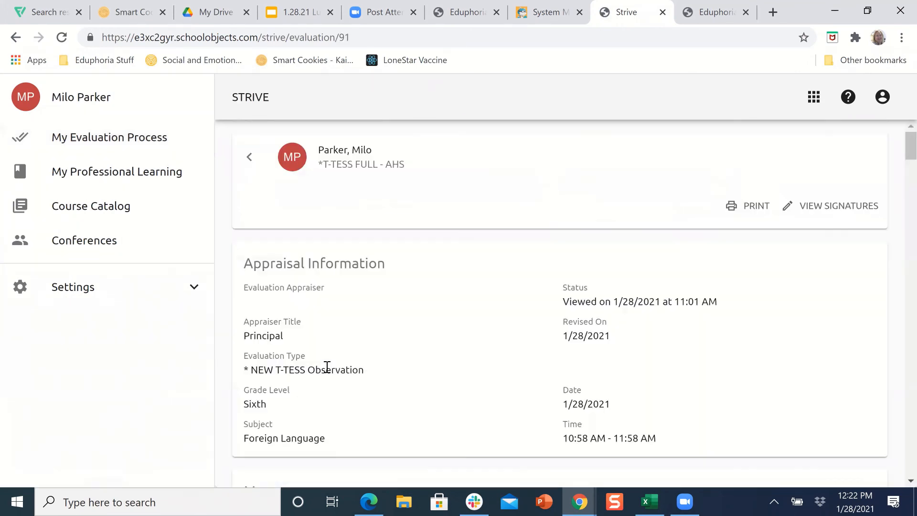
{"action": "scroll", "coordinate": [484, 370], "scroll_direction": "down", "scroll_amount": 1}
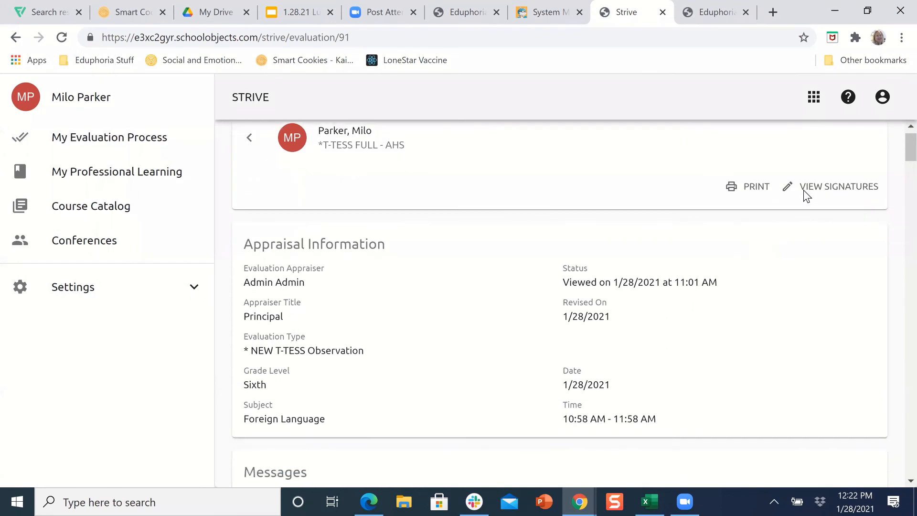
- View the observation's signatures, open the staff member's signature details and the re-signing form, and close the form without signing
{"action": "left_click", "coordinate": [814, 182]}
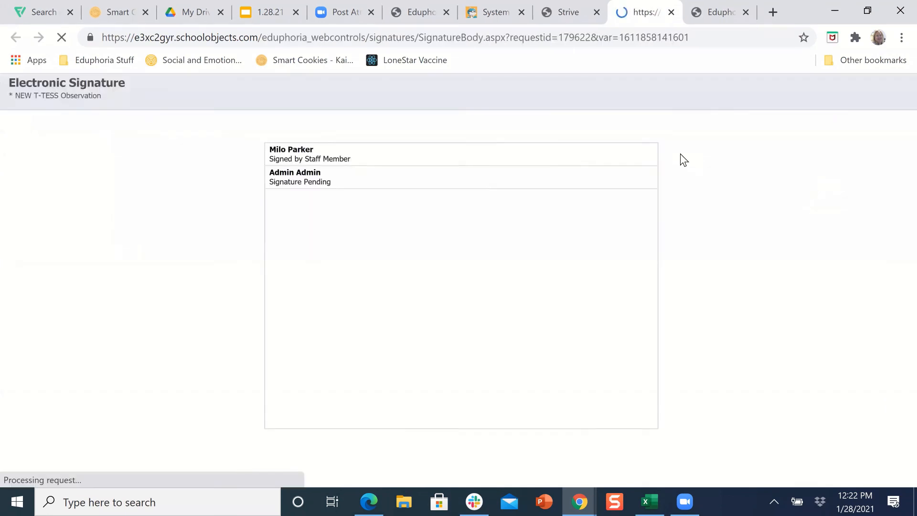
{"action": "left_click", "coordinate": [352, 170]}
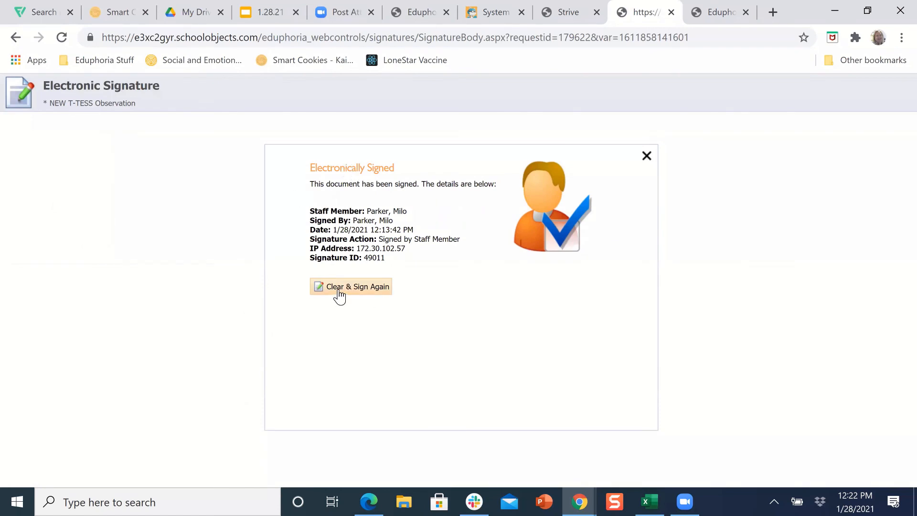
{"action": "left_click", "coordinate": [340, 293]}
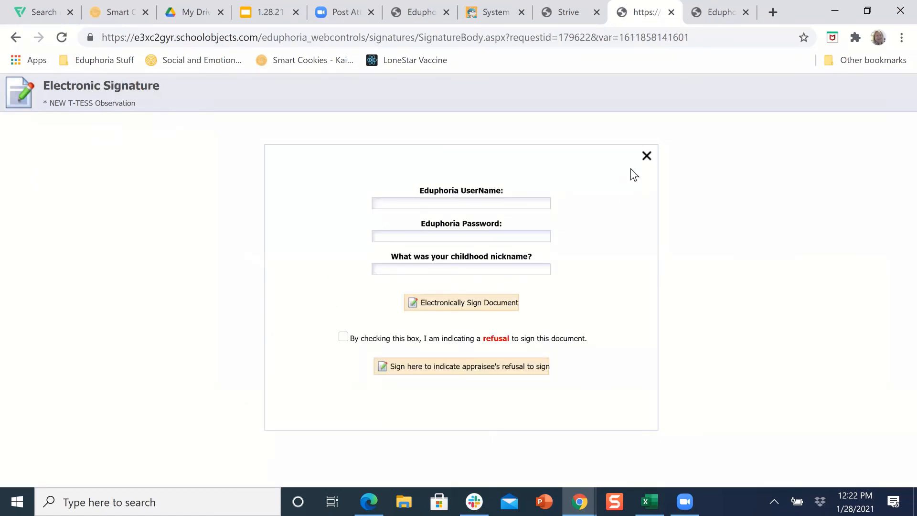
{"action": "left_click", "coordinate": [647, 155]}
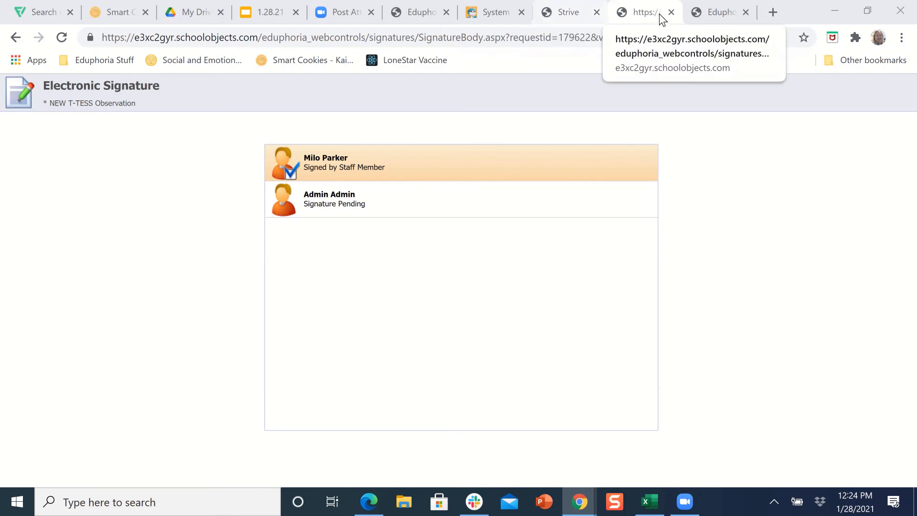
- Switch to the administrator's Web Manager session and open the Strive application there
{"action": "left_click", "coordinate": [569, 13]}
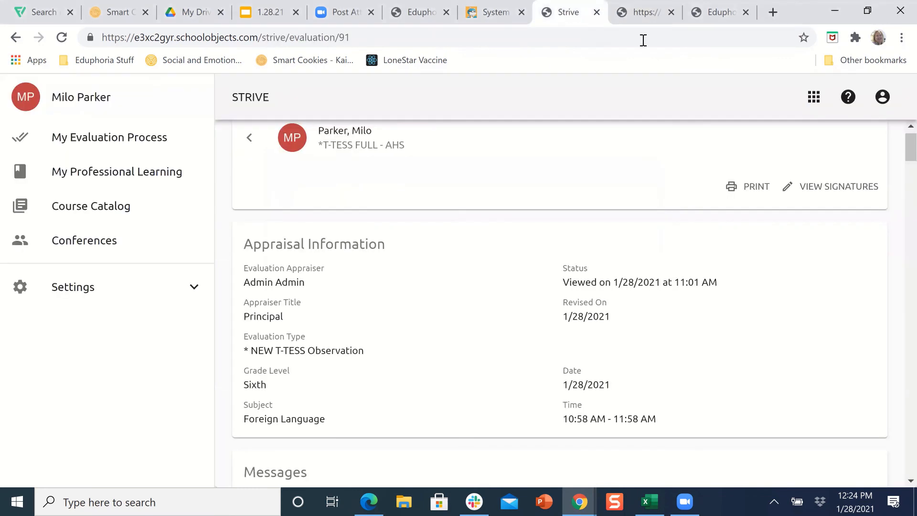
{"action": "left_click", "coordinate": [647, 15]}
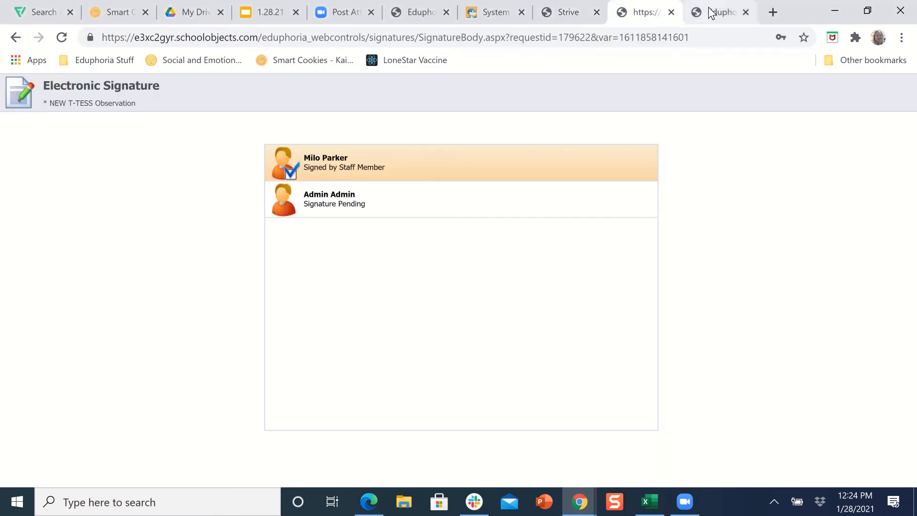
{"action": "left_click", "coordinate": [711, 13]}
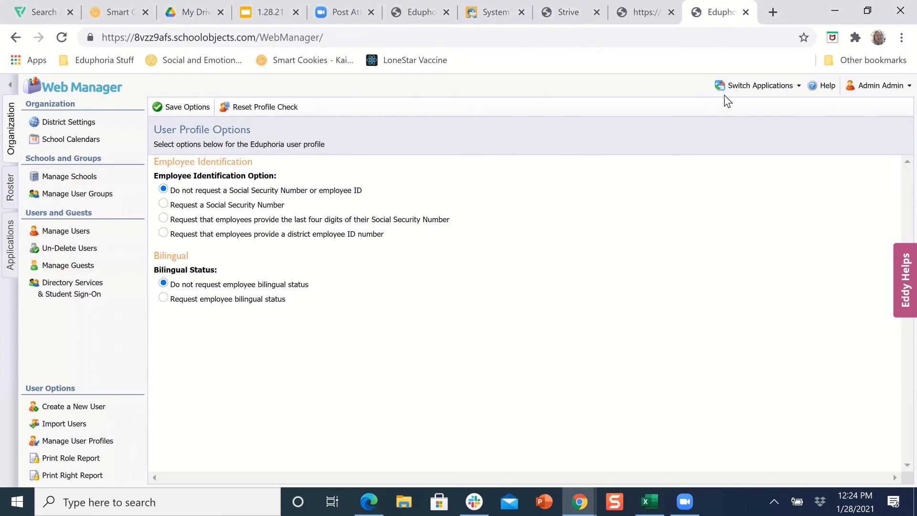
{"action": "left_click", "coordinate": [745, 87]}
{"action": "left_click", "coordinate": [741, 192]}
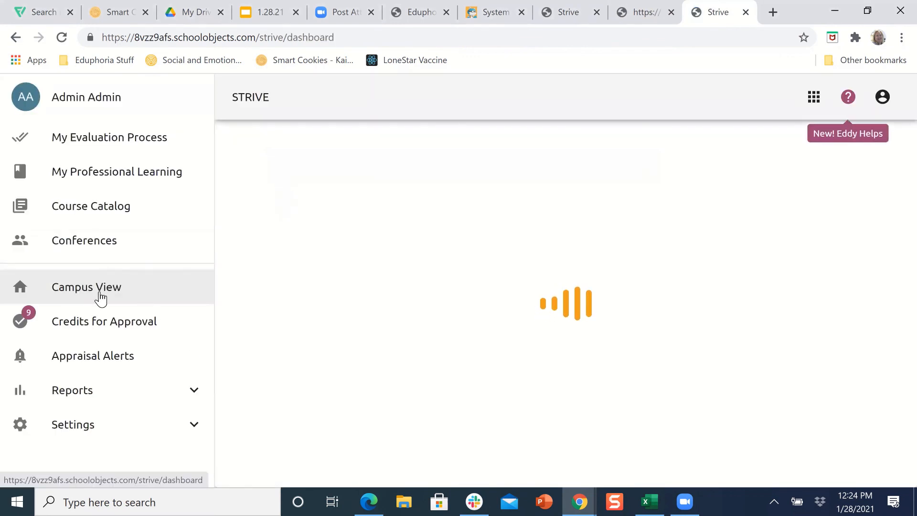
- Open Strive's Appraisal Reports and select the Evaluation Status report
{"action": "left_click", "coordinate": [80, 390]}
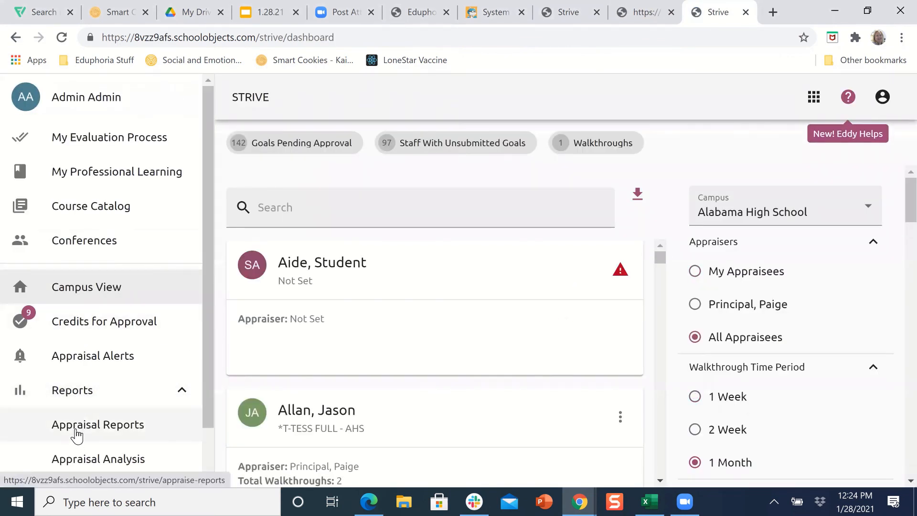
{"action": "left_click", "coordinate": [75, 425]}
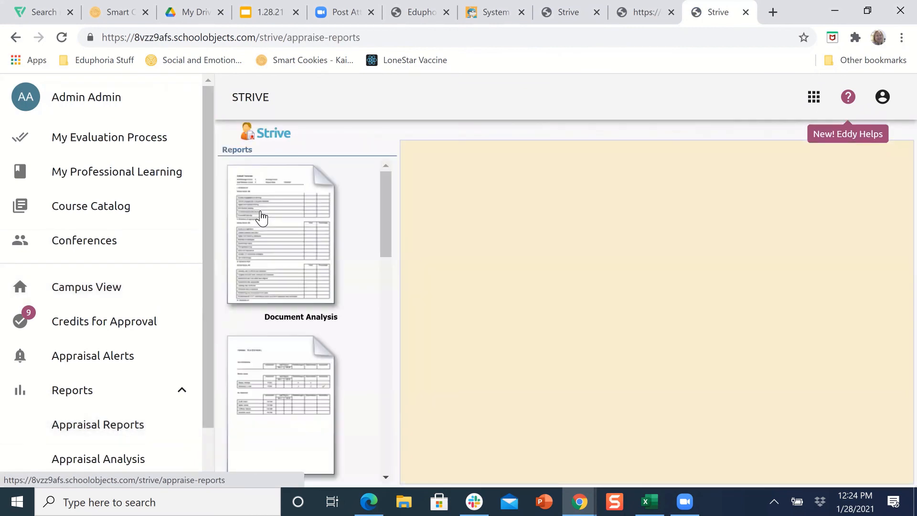
{"action": "scroll", "coordinate": [282, 328], "scroll_direction": "down", "scroll_amount": 4}
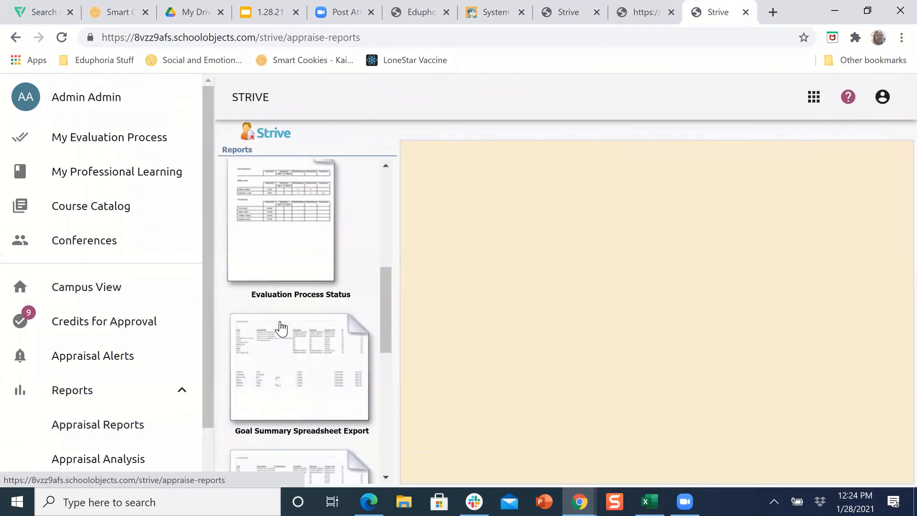
{"action": "scroll", "coordinate": [264, 308], "scroll_direction": "up", "scroll_amount": 2}
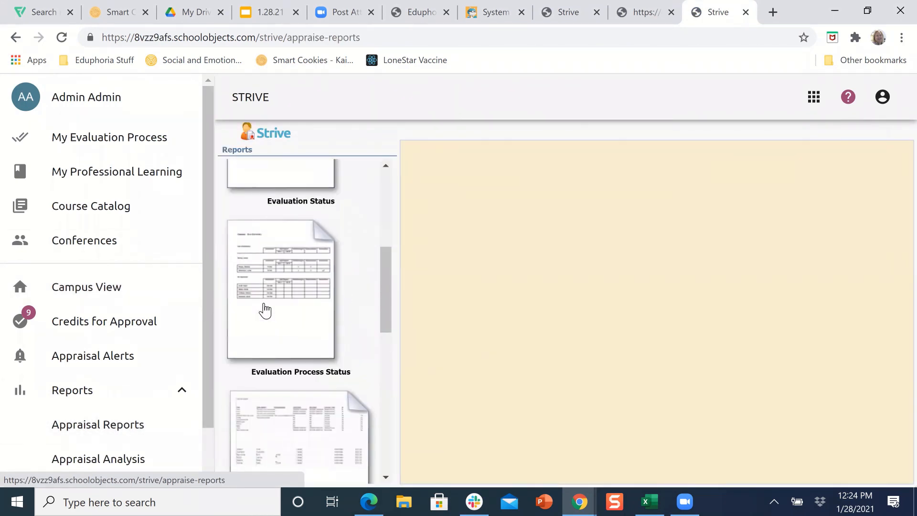
{"action": "left_click", "coordinate": [274, 211]}
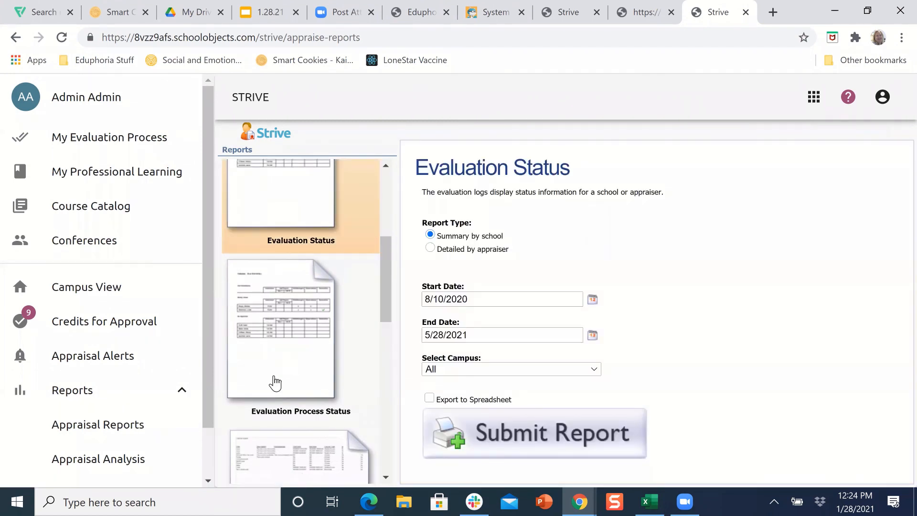
{"action": "scroll", "coordinate": [294, 209], "scroll_direction": "up", "scroll_amount": 1}
{"action": "scroll", "coordinate": [294, 208], "scroll_direction": "up", "scroll_amount": 1}
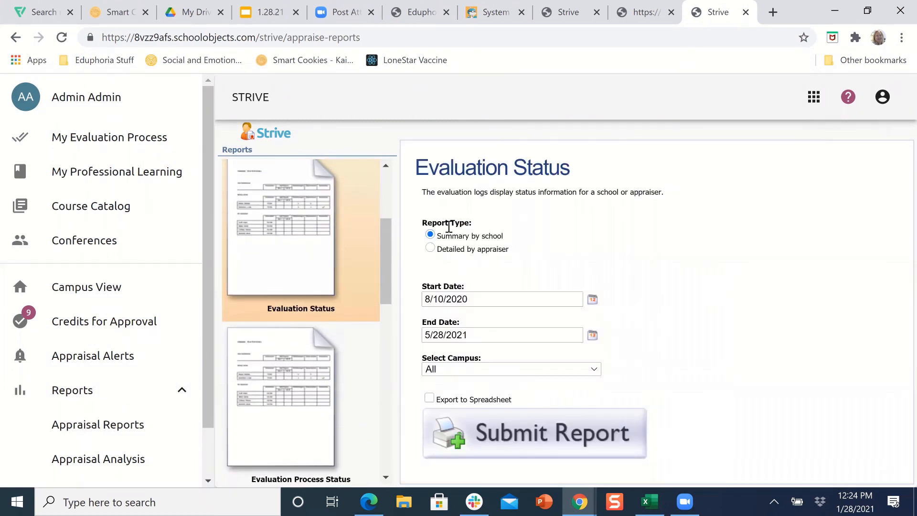
- Set the Evaluation Status report to Detailed by appraiser for the Alabama High School campus and submit it
{"action": "left_click", "coordinate": [430, 248]}
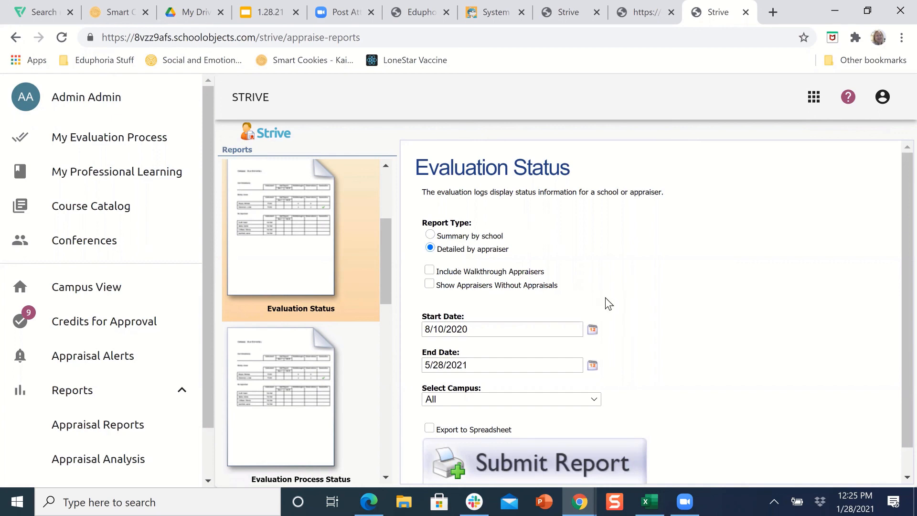
{"action": "scroll", "coordinate": [606, 298], "scroll_direction": "down", "scroll_amount": 1}
{"action": "left_click", "coordinate": [592, 375]}
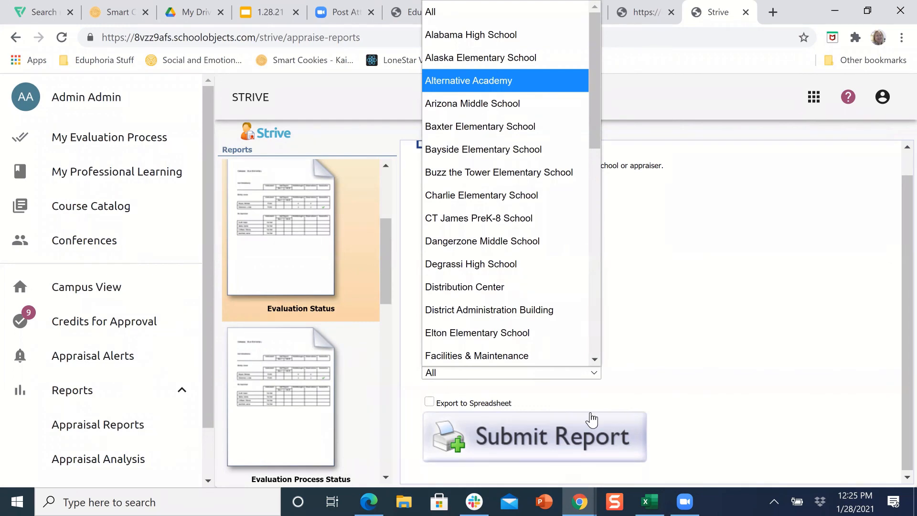
{"action": "left_click", "coordinate": [593, 378]}
{"action": "left_click", "coordinate": [594, 377]}
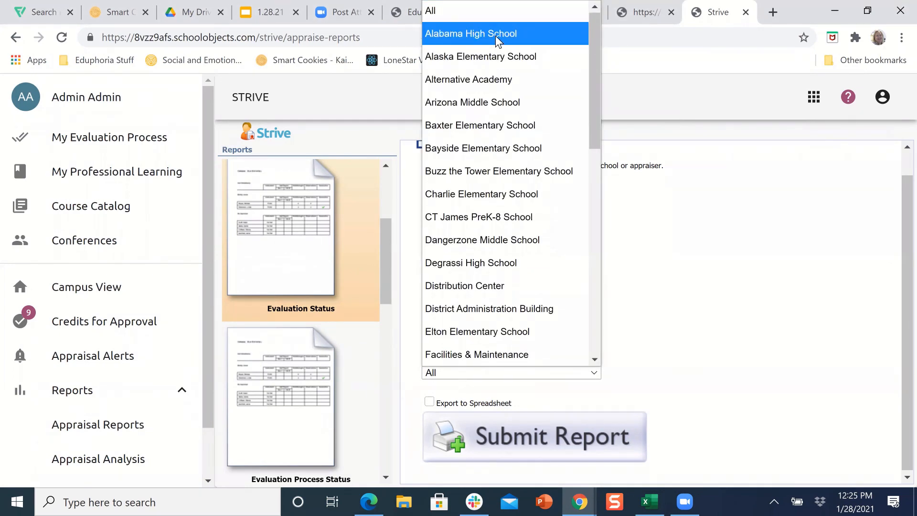
{"action": "left_click", "coordinate": [497, 36]}
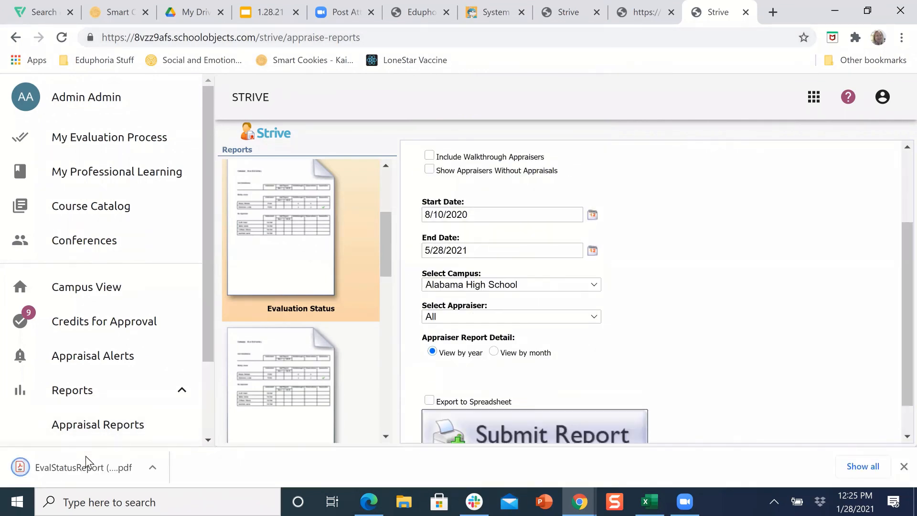
- Open the downloaded evaluation status PDF and examine the Viewable and Viewed Date columns for each appraisee
{"action": "left_click", "coordinate": [85, 462]}
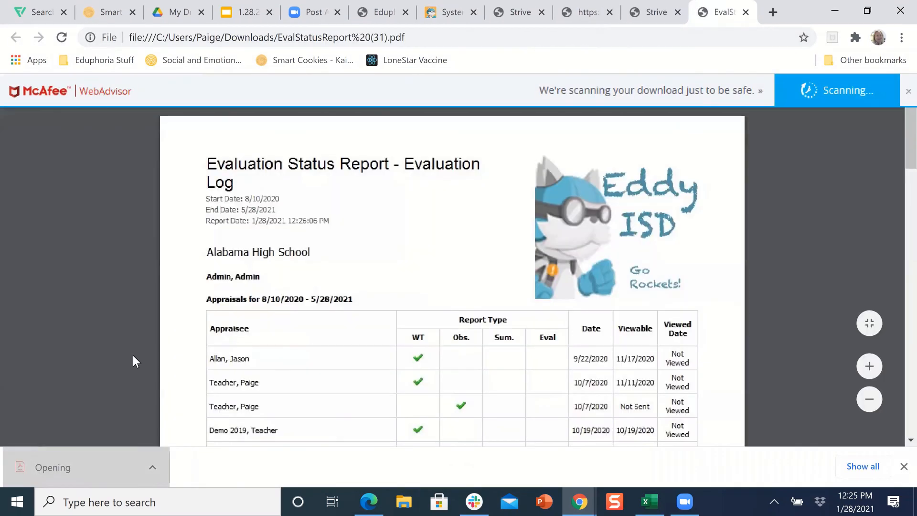
{"action": "scroll", "coordinate": [553, 347], "scroll_direction": "down", "scroll_amount": 2}
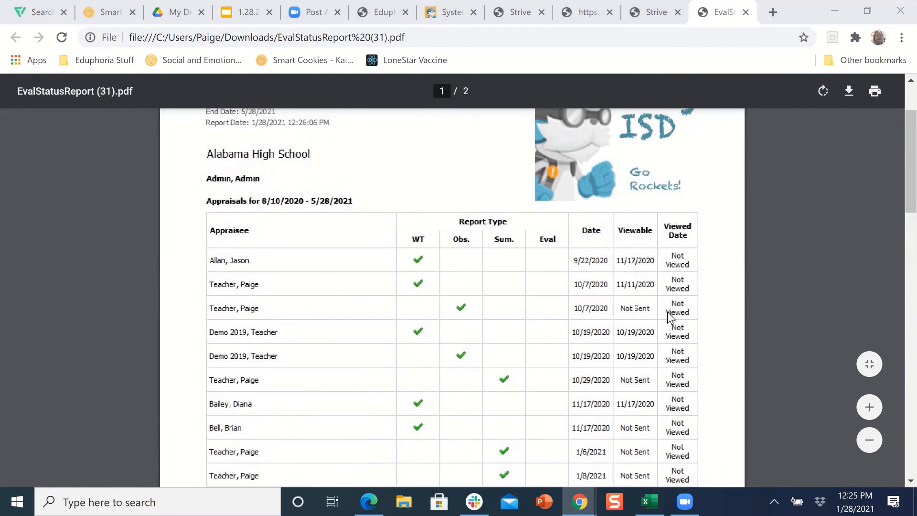
{"action": "scroll", "coordinate": [676, 273], "scroll_direction": "down", "scroll_amount": 3}
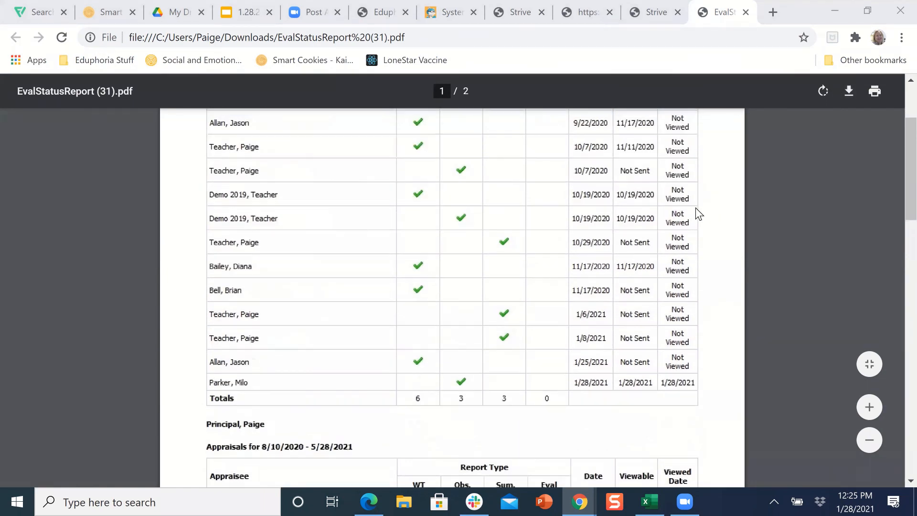
{"action": "scroll", "coordinate": [696, 208], "scroll_direction": "up", "scroll_amount": 3}
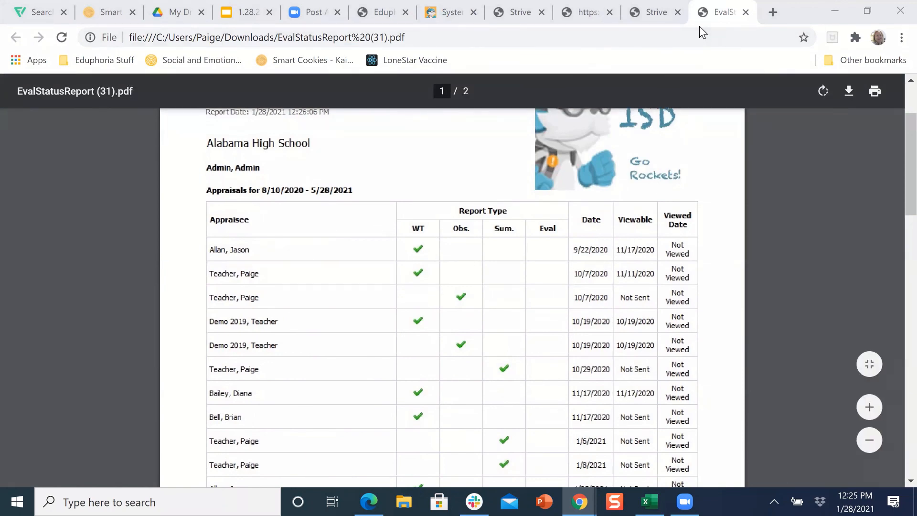
- Return to Strive's report list and submit the Unsigned Documents report with Walkthrough Observations excluded
{"action": "left_click", "coordinate": [659, 11]}
{"action": "scroll", "coordinate": [335, 306], "scroll_direction": "down", "scroll_amount": 12}
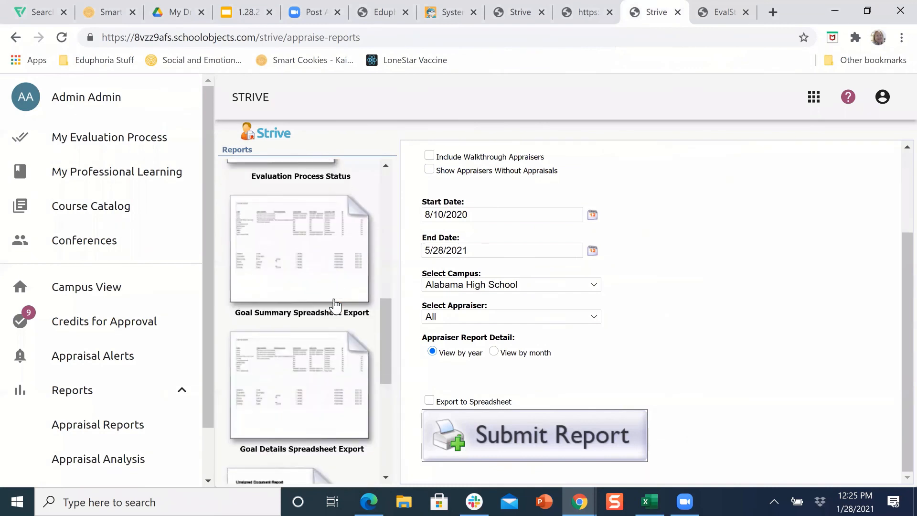
{"action": "left_click", "coordinate": [306, 287]}
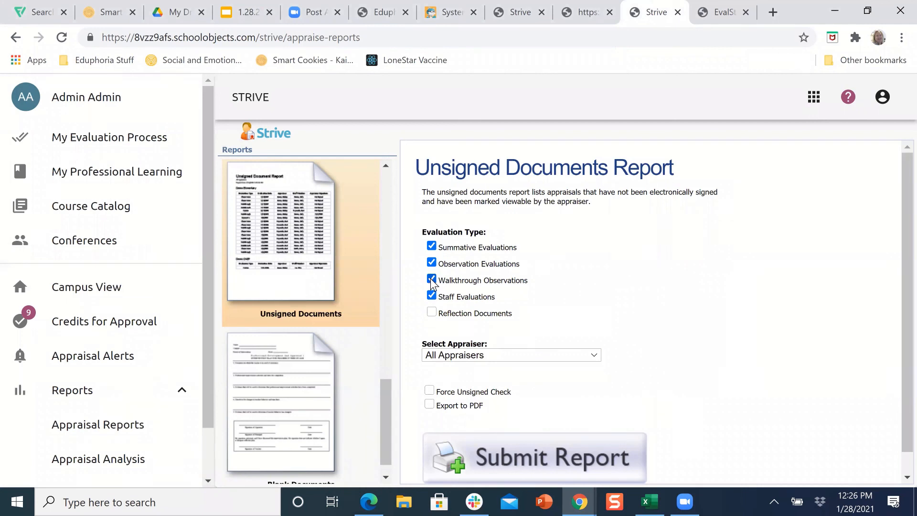
{"action": "left_click", "coordinate": [432, 280]}
{"action": "scroll", "coordinate": [475, 318], "scroll_direction": "down", "scroll_amount": 1}
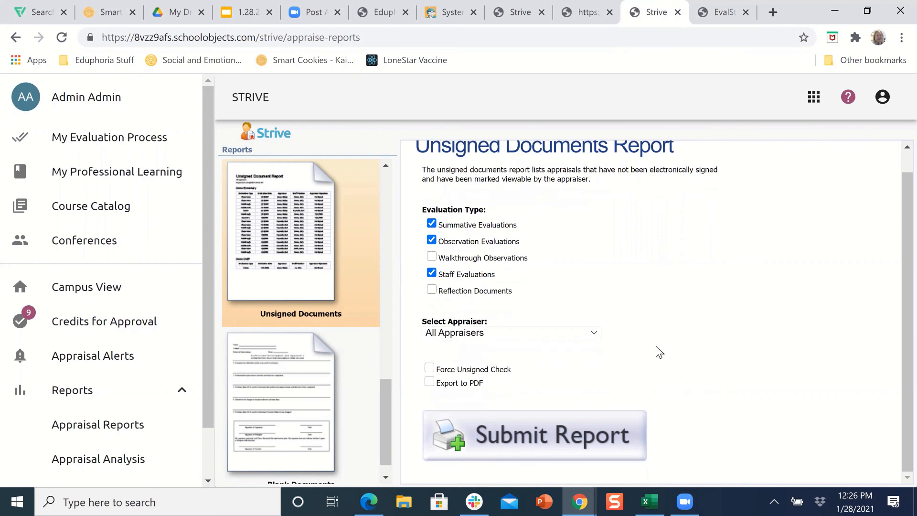
{"action": "left_click", "coordinate": [589, 421]}
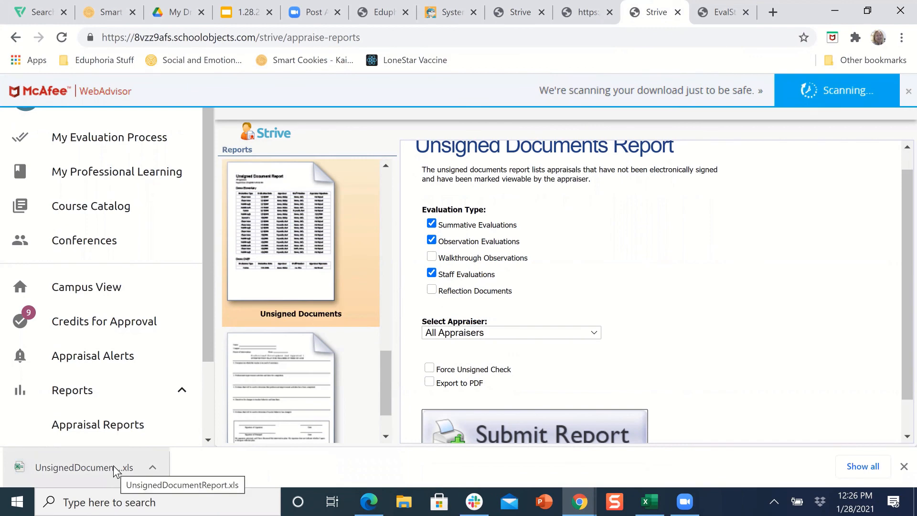
- Open the downloaded UnsignedDocumentReport.xls in Excel and widen the Appraiser Signature and Staff Signature columns
{"action": "left_click", "coordinate": [114, 470]}
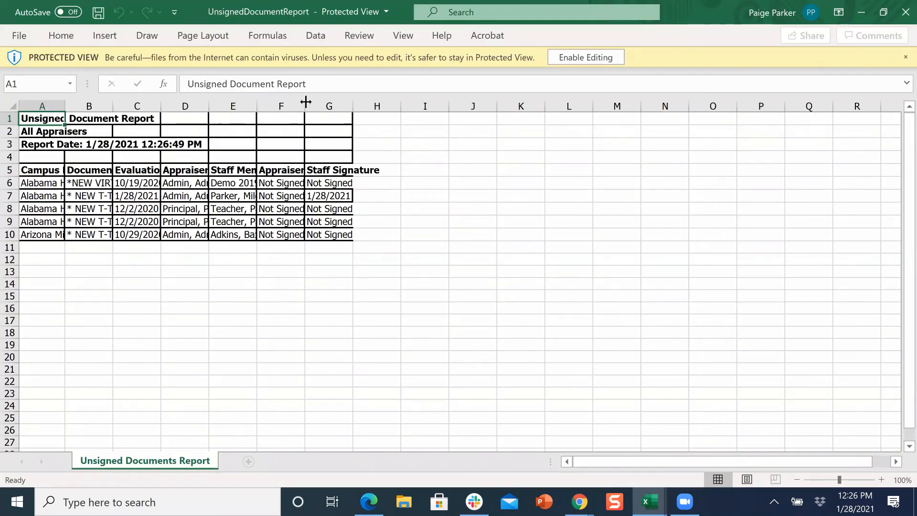
{"action": "left_click_drag", "start_coordinate": [306, 102], "coordinate": [432, 121]}
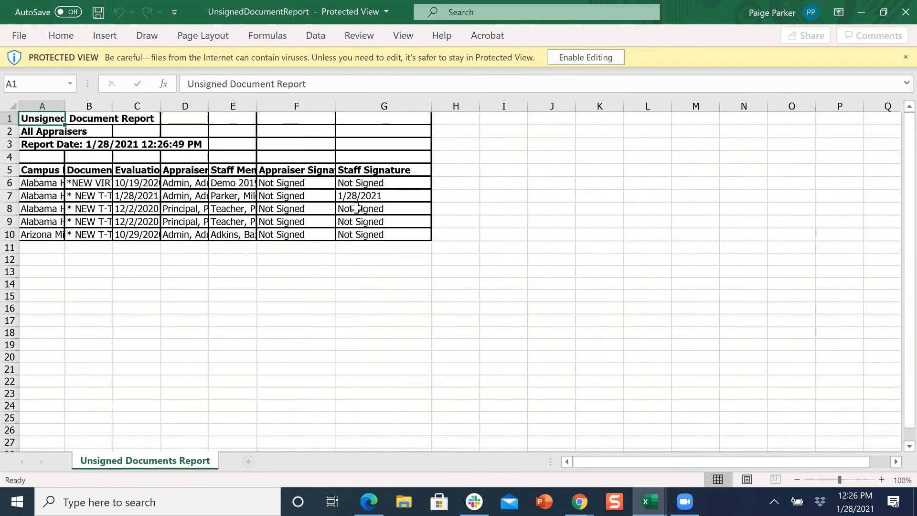